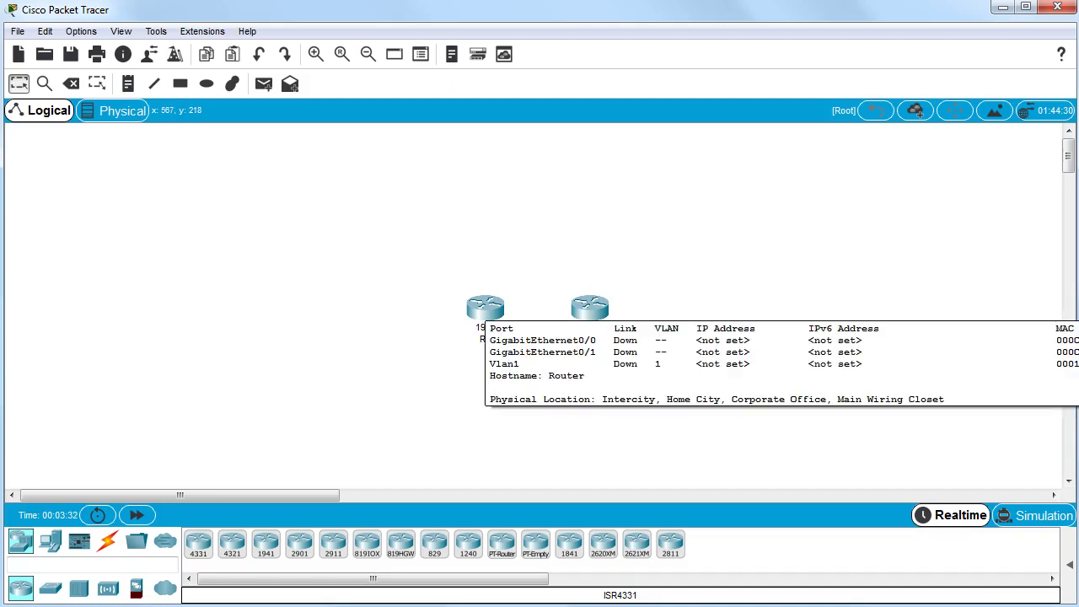
Step: Install an HWIC-2T serial module in the empty slot of both R1 and R2
{"action": "left_click", "coordinate": [482, 314]}
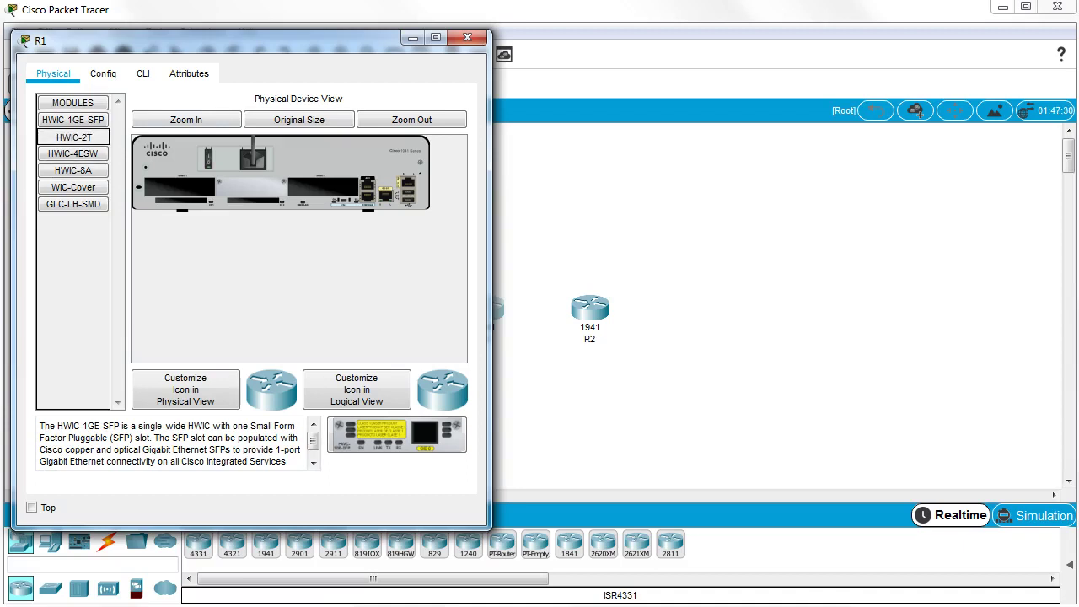
{"action": "left_click_drag", "start_coordinate": [73, 136], "coordinate": [178, 187]}
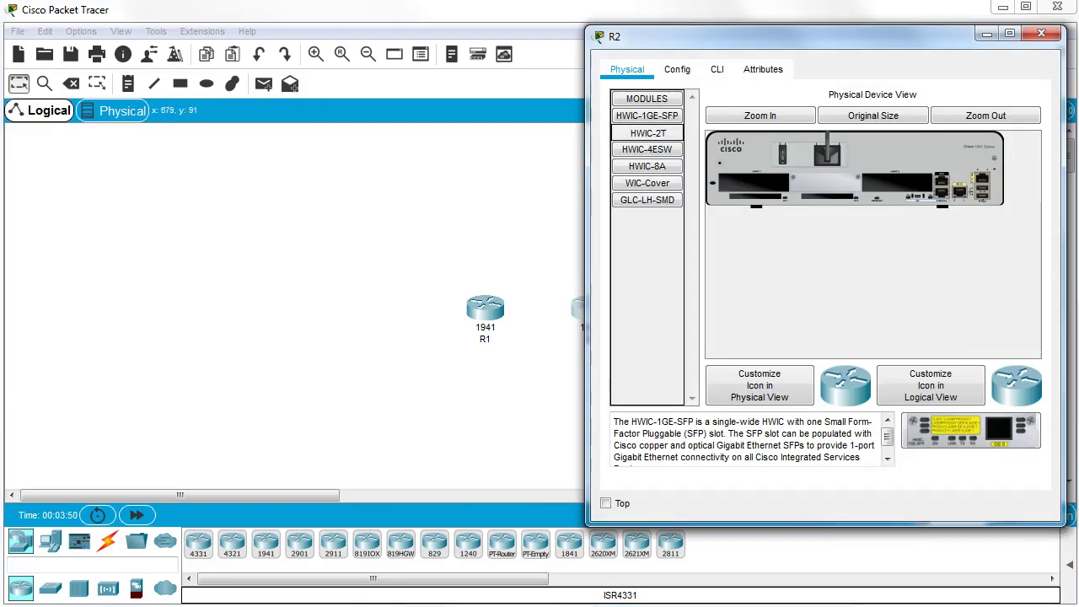
{"action": "left_click_drag", "start_coordinate": [647, 132], "coordinate": [754, 184]}
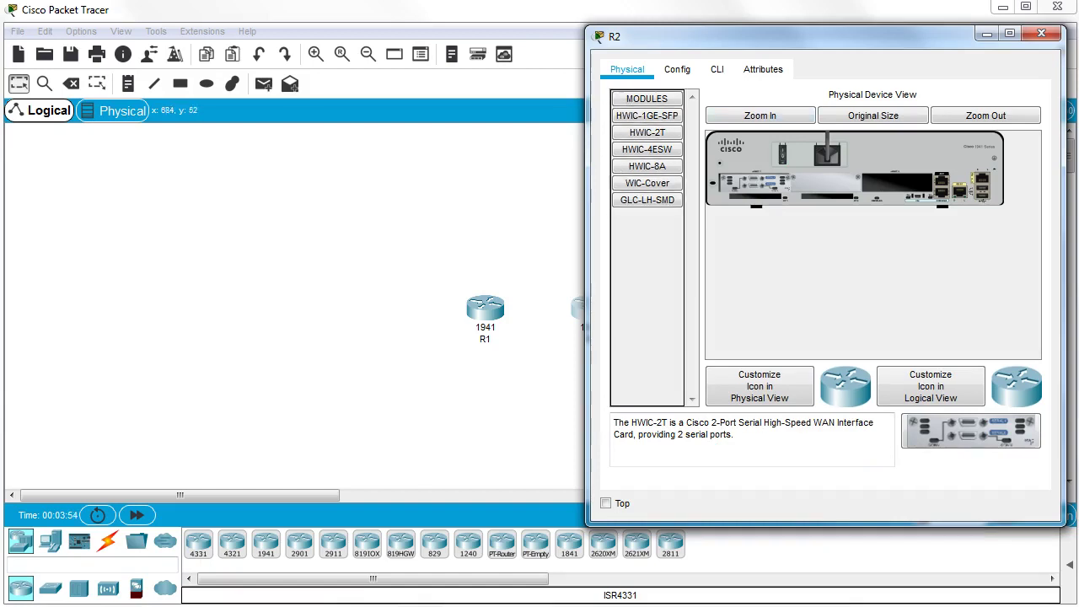
{"action": "left_click", "coordinate": [504, 203]}
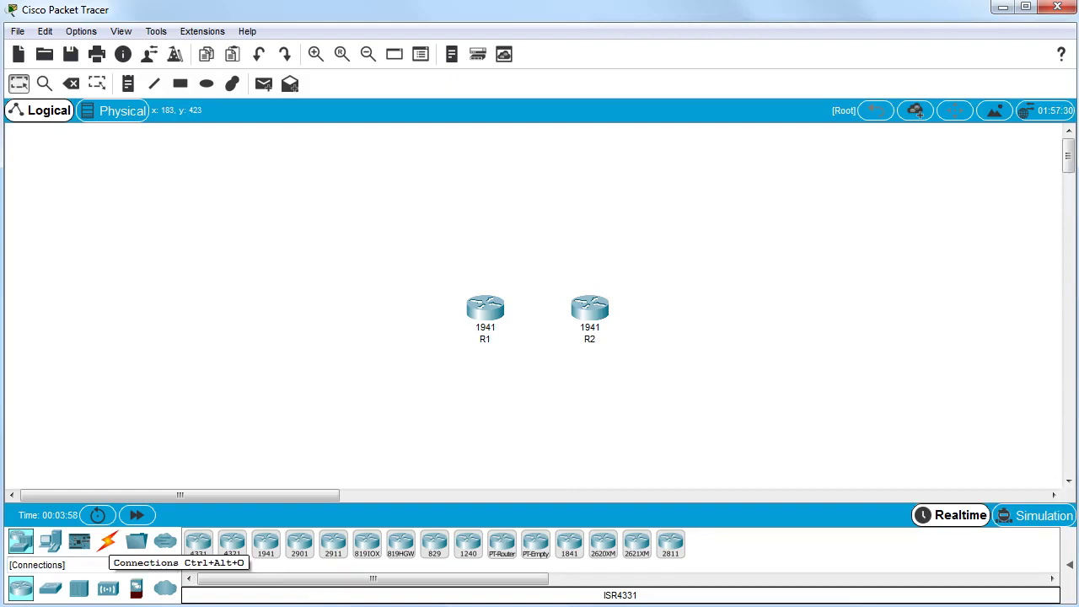
Step: Run a Serial DCE cable from R1's Serial0/1/0 to R2's Serial0/1/0
{"action": "left_click", "coordinate": [107, 542]}
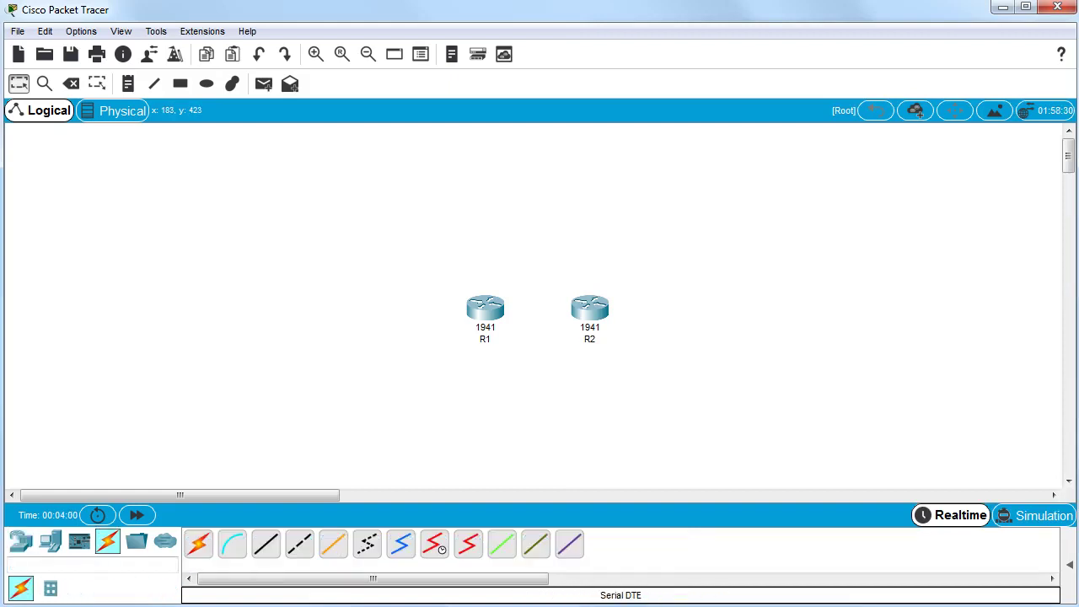
{"action": "left_click", "coordinate": [435, 544]}
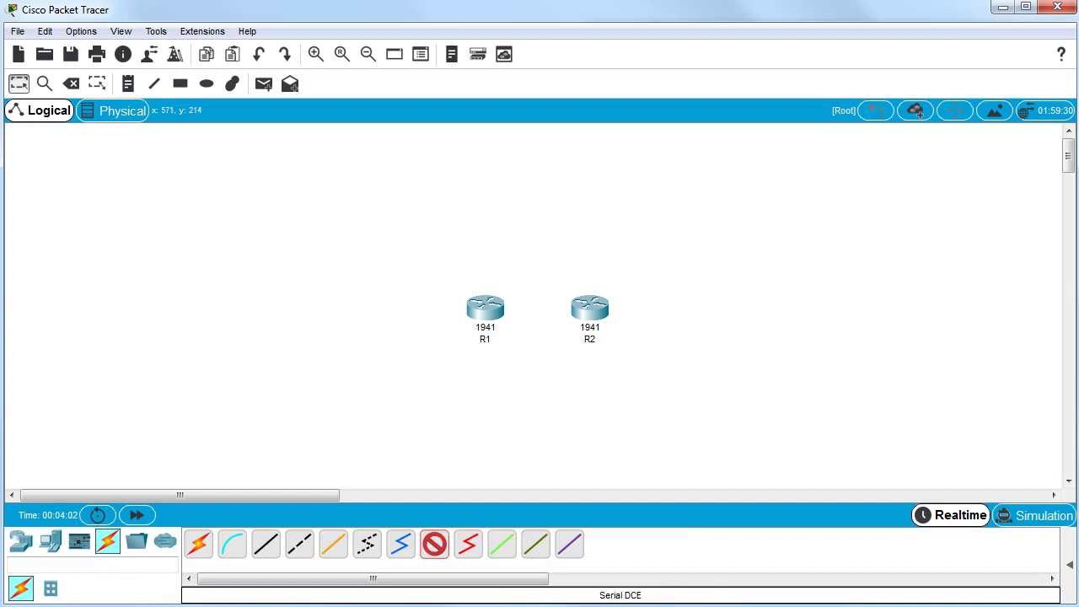
{"action": "left_click", "coordinate": [485, 307]}
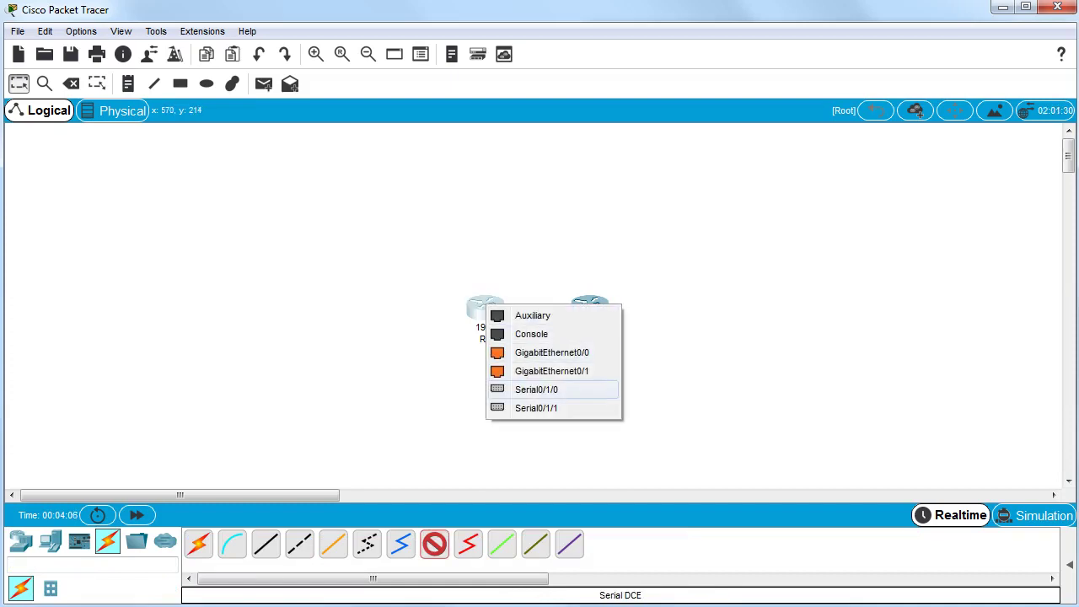
{"action": "left_click", "coordinate": [536, 389]}
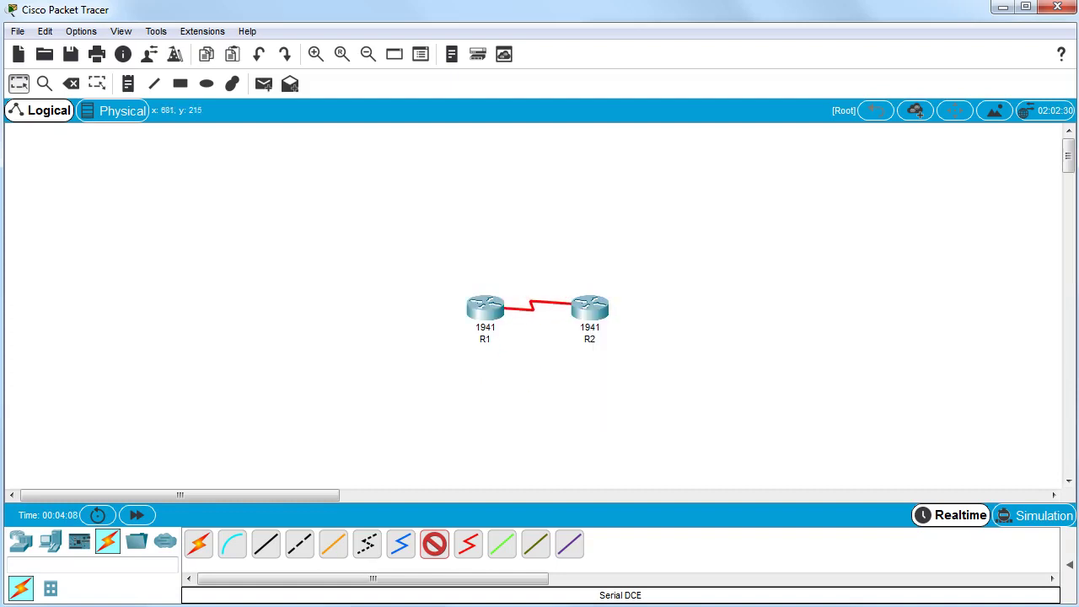
{"action": "left_click", "coordinate": [580, 307]}
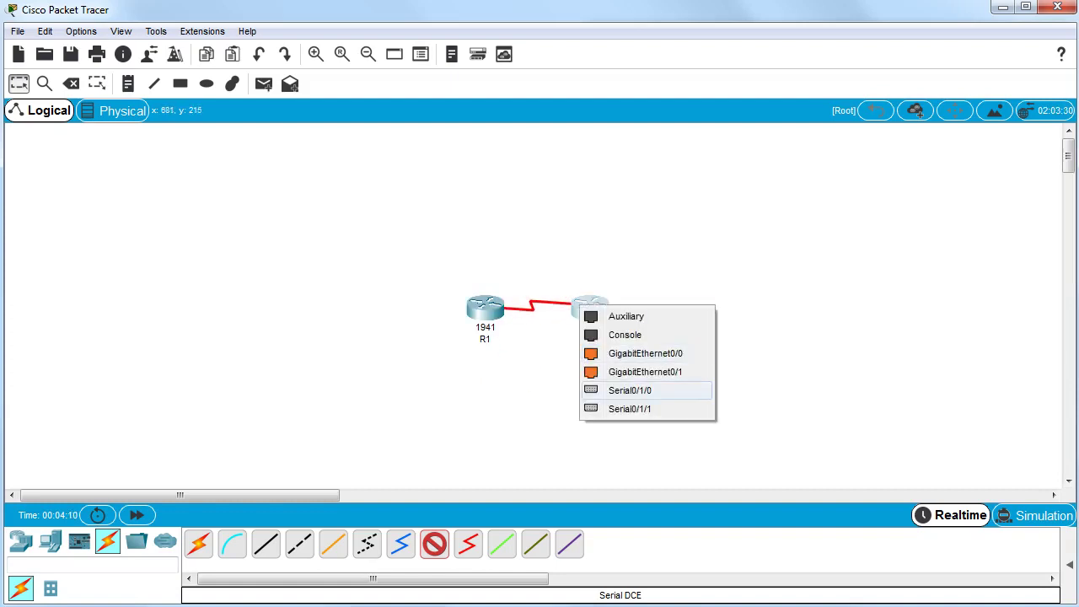
{"action": "left_click", "coordinate": [630, 390]}
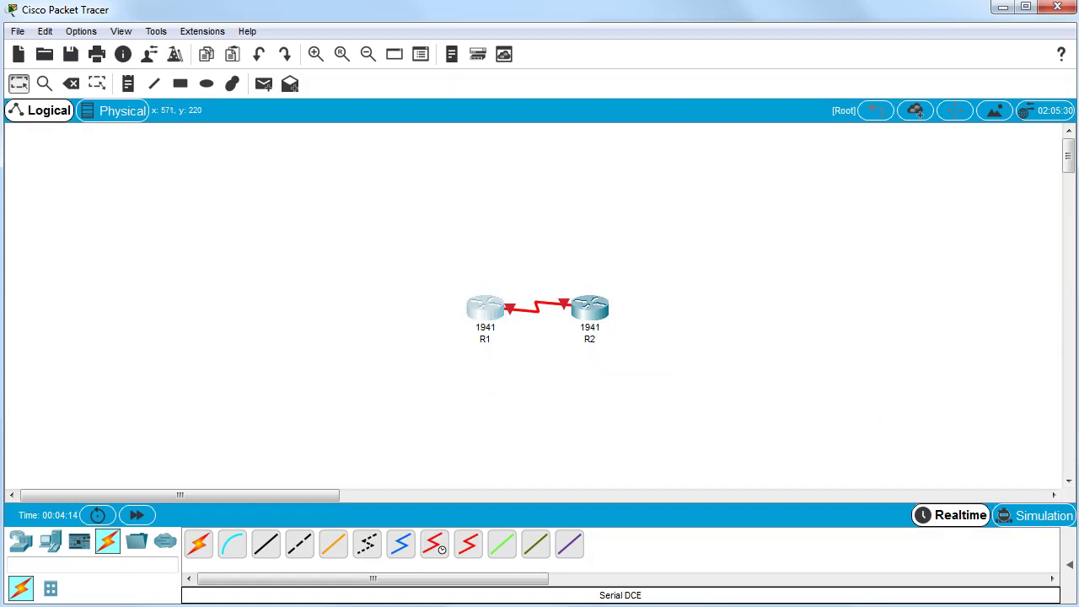
Step: In R1's CLI, decline the initial configuration dialog and enter global configuration mode
{"action": "double_click", "coordinate": [485, 308]}
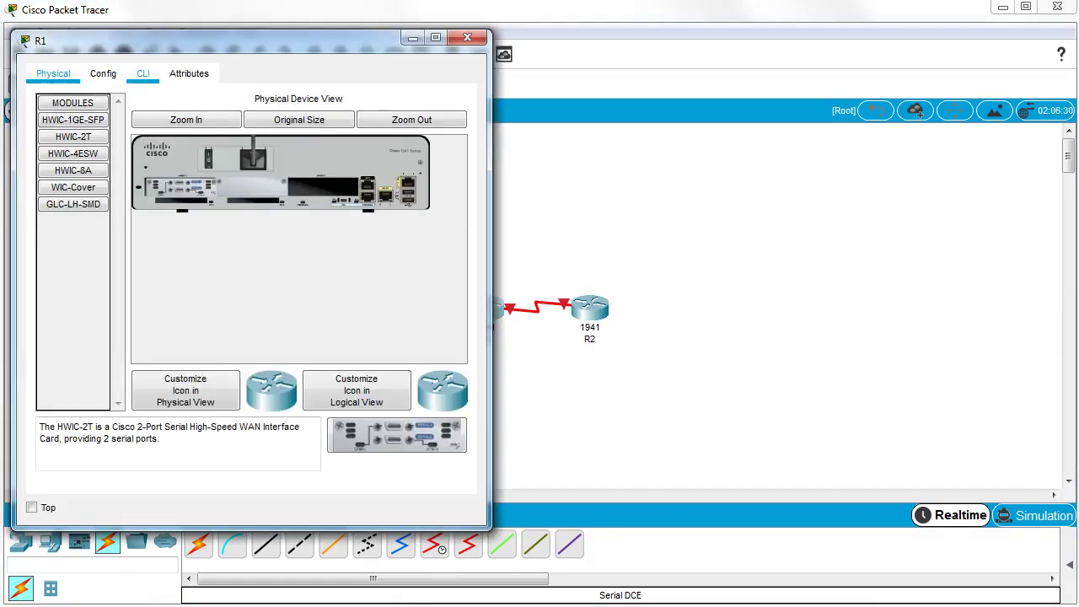
{"action": "left_click", "coordinate": [143, 73]}
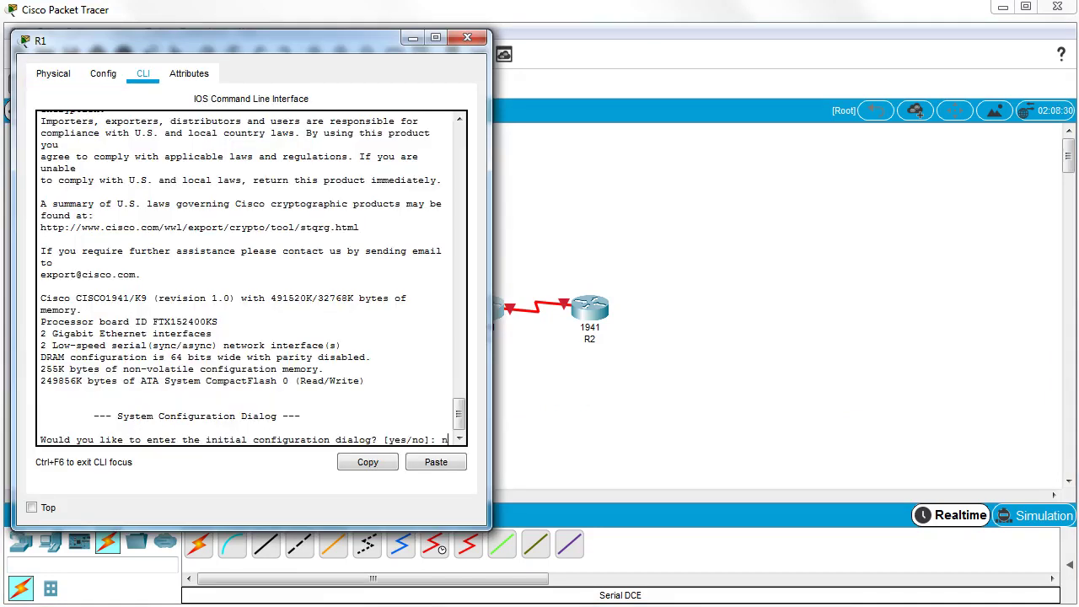
{"action": "type", "text": "no"}
{"action": "key", "text": "Return"}
{"action": "key", "text": "Return"}
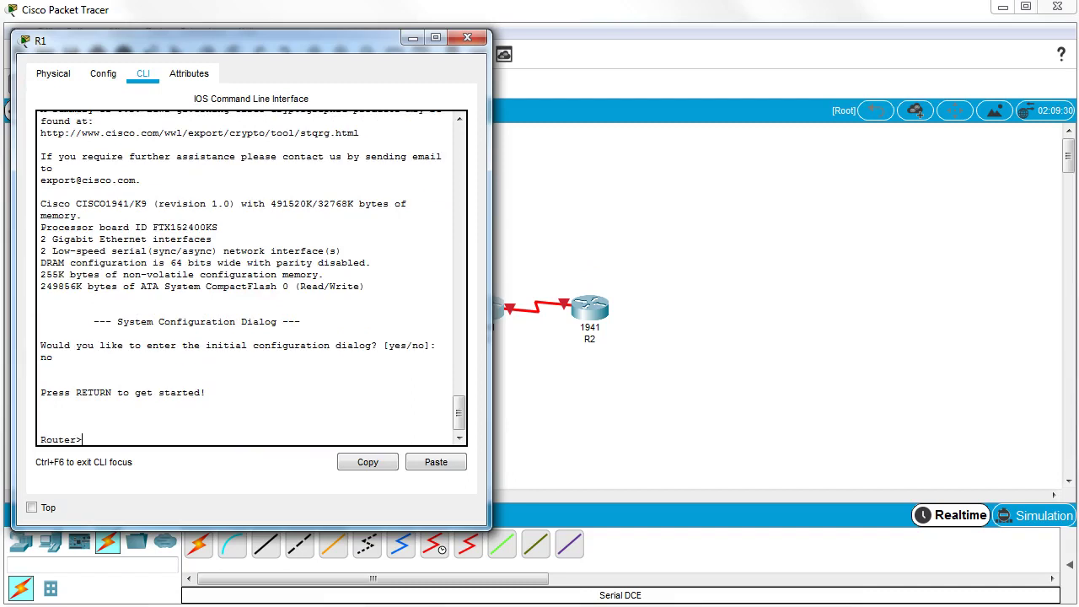
{"action": "type", "text": "en"}
{"action": "key", "text": "Return"}
{"action": "type", "text": "conf t"}
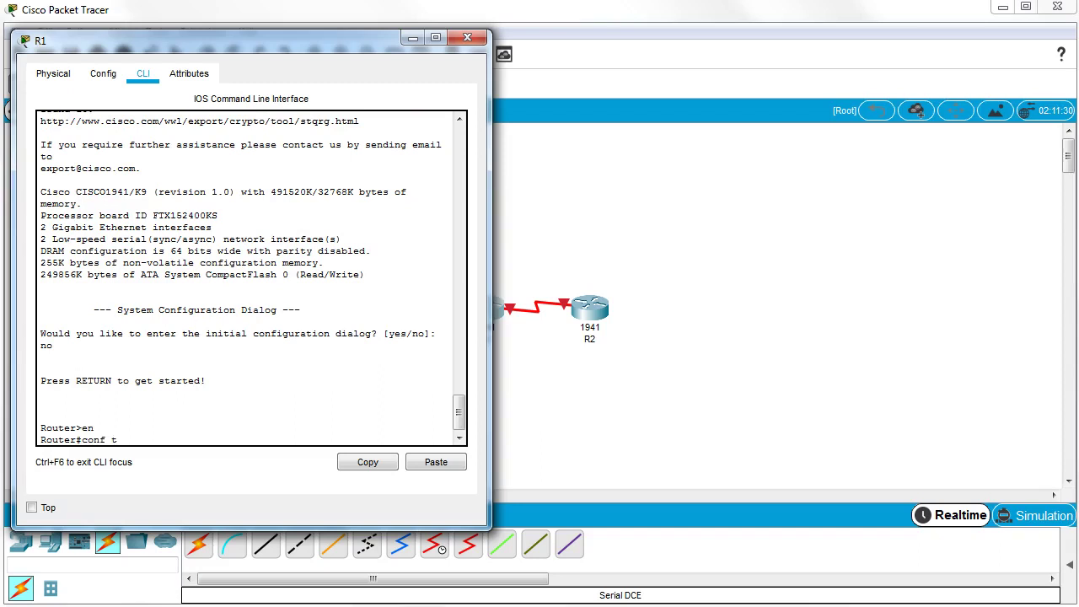
{"action": "key", "text": "Return"}
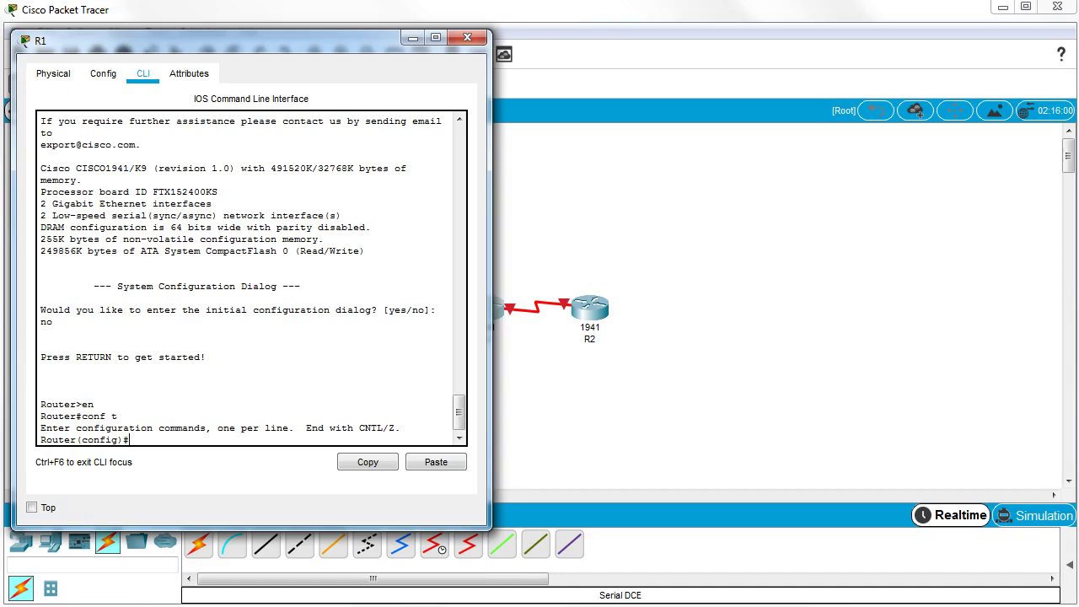
Step: Set hostname R1 and type a username R2 entry with the shared CHAP password
{"action": "type", "text": "hostname R1"}
{"action": "key", "text": "Return"}
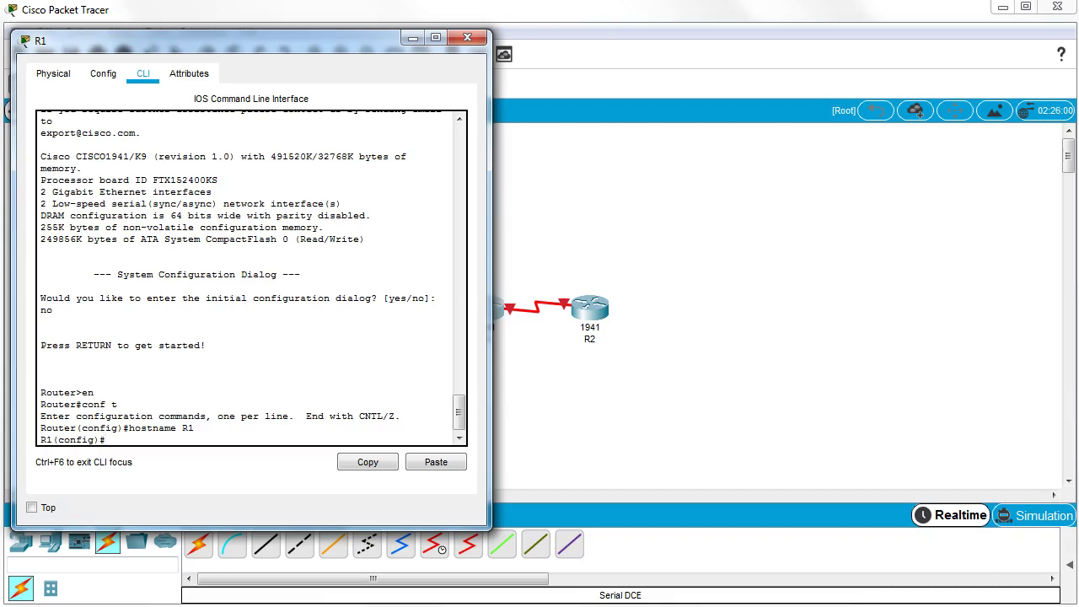
{"action": "type", "text": "username"}
{"action": "type", "text": "R2 password aloha123"}
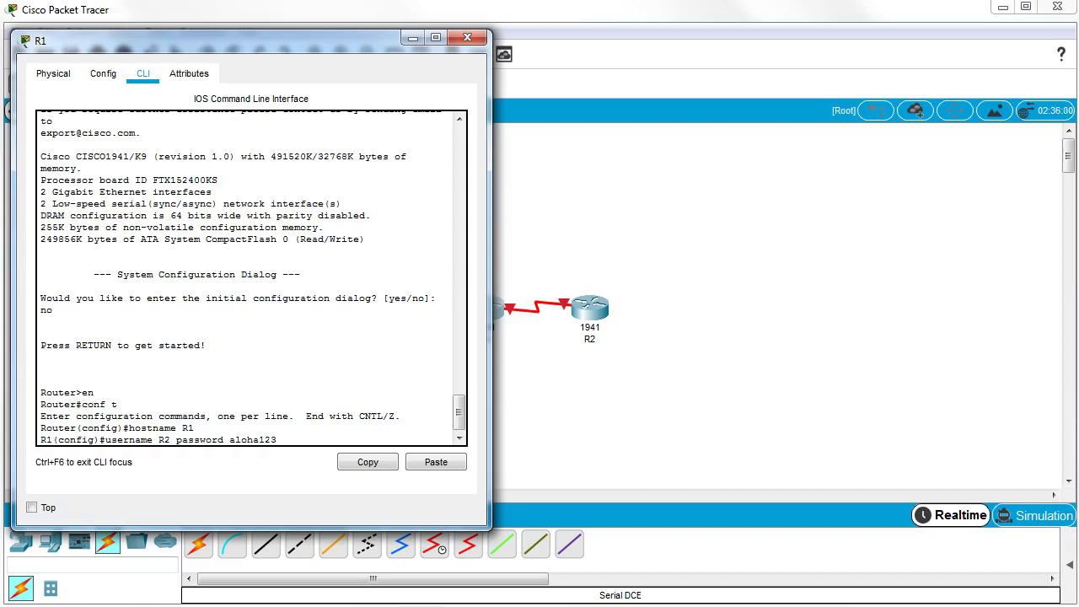
Step: Save the R2 user credential and set R1's Serial0/1/0 to PPP encapsulation
{"action": "key", "text": "Return"}
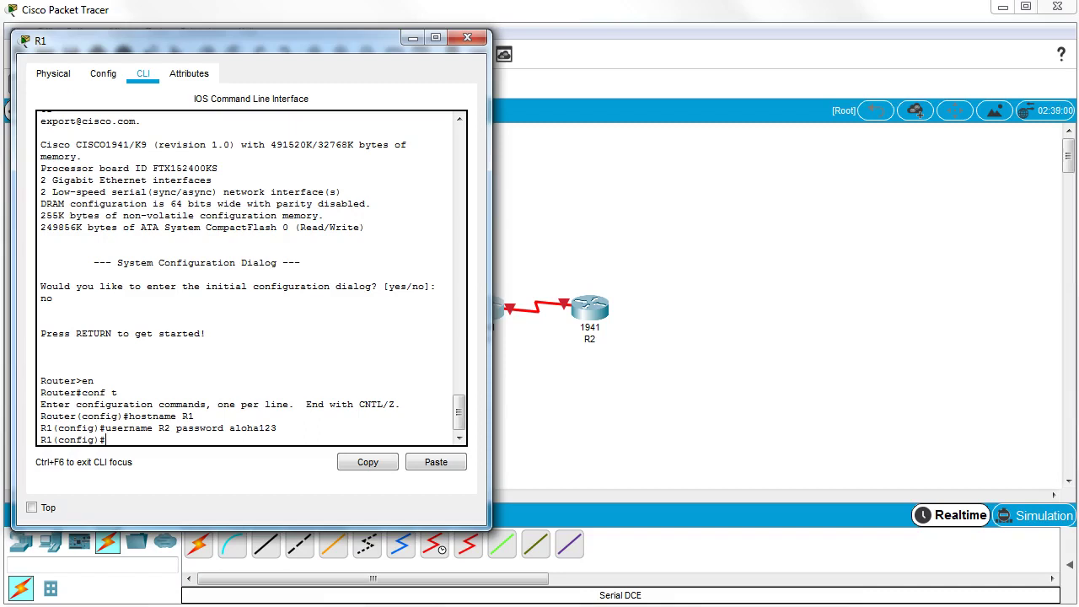
{"action": "type", "text": "int s0/1/0"}
{"action": "key", "text": "Return"}
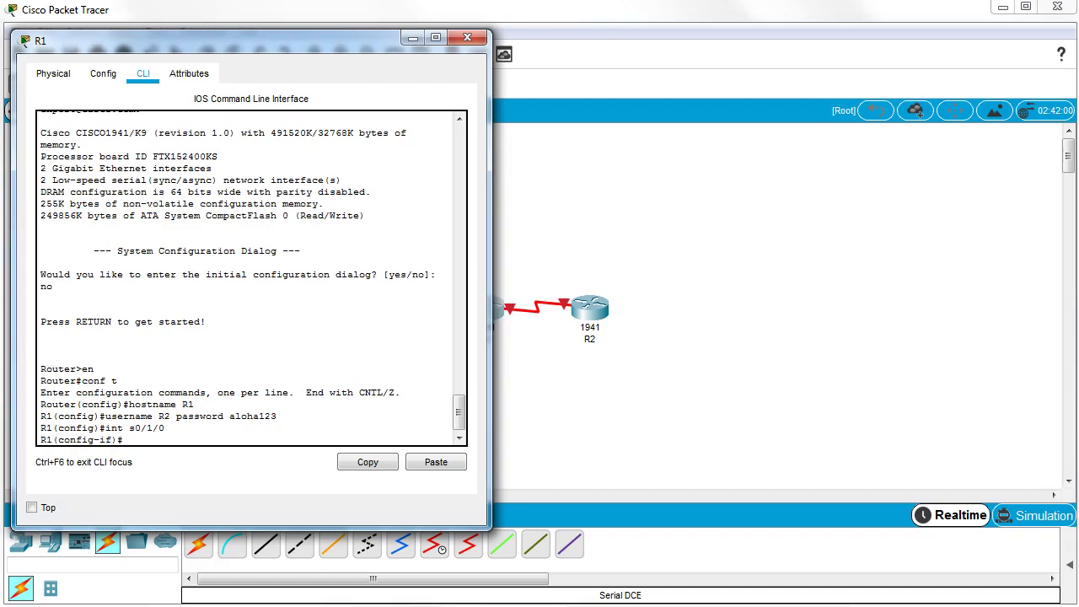
{"action": "type", "text": "encap"}
{"action": "key", "text": "Tab"}
{"action": "type", "text": "ppp"}
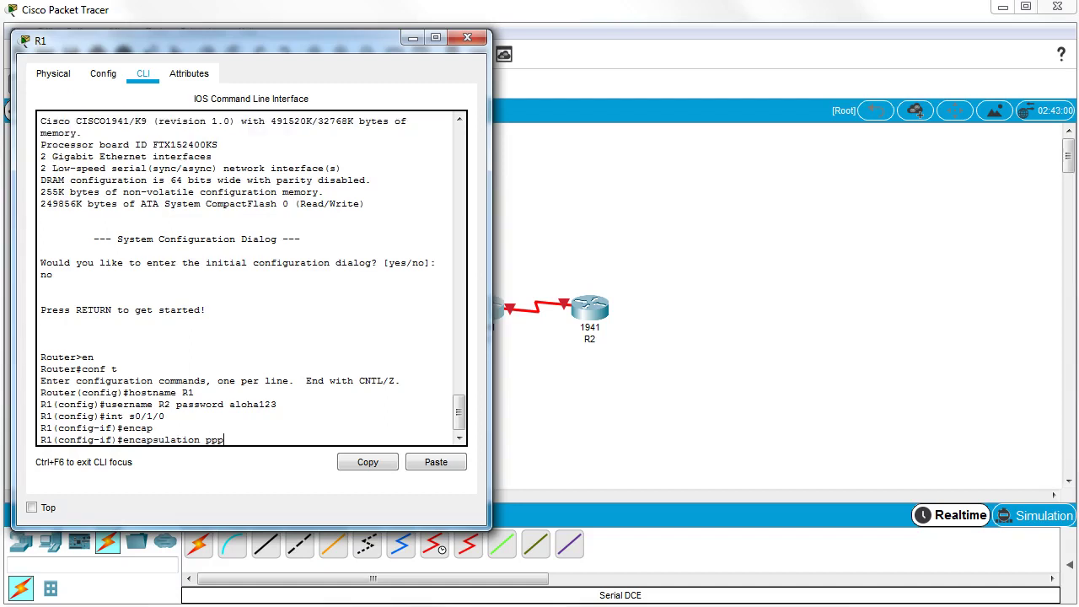
{"action": "key", "text": "Return"}
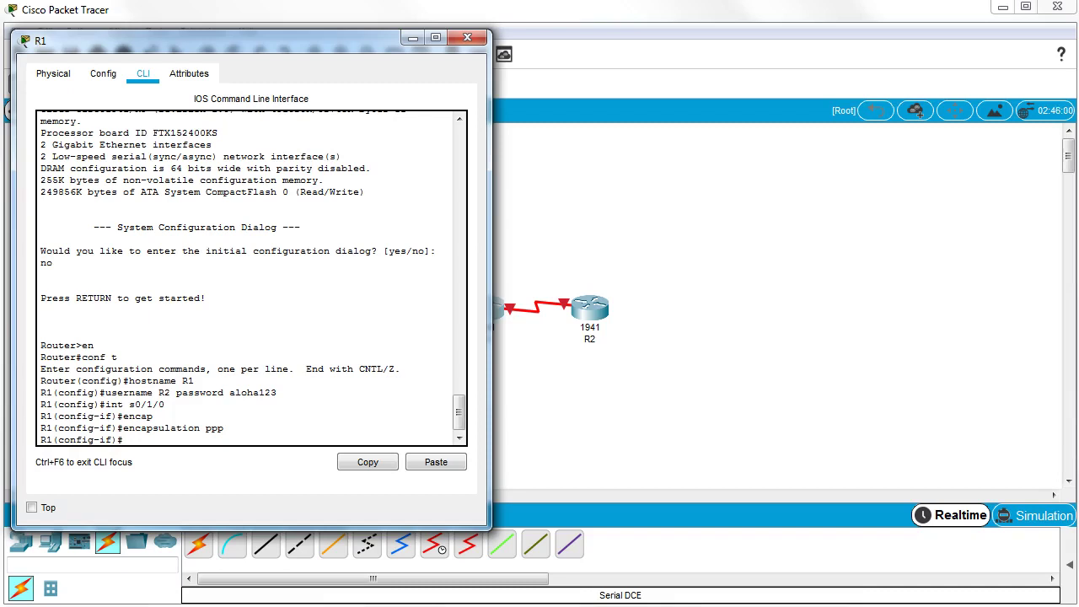
Step: Enable CHAP authentication on R1's Serial0/1/0
{"action": "type", "text": "ppp auth"}
{"action": "key", "text": "Tab"}
{"action": "type", "text": "chap"}
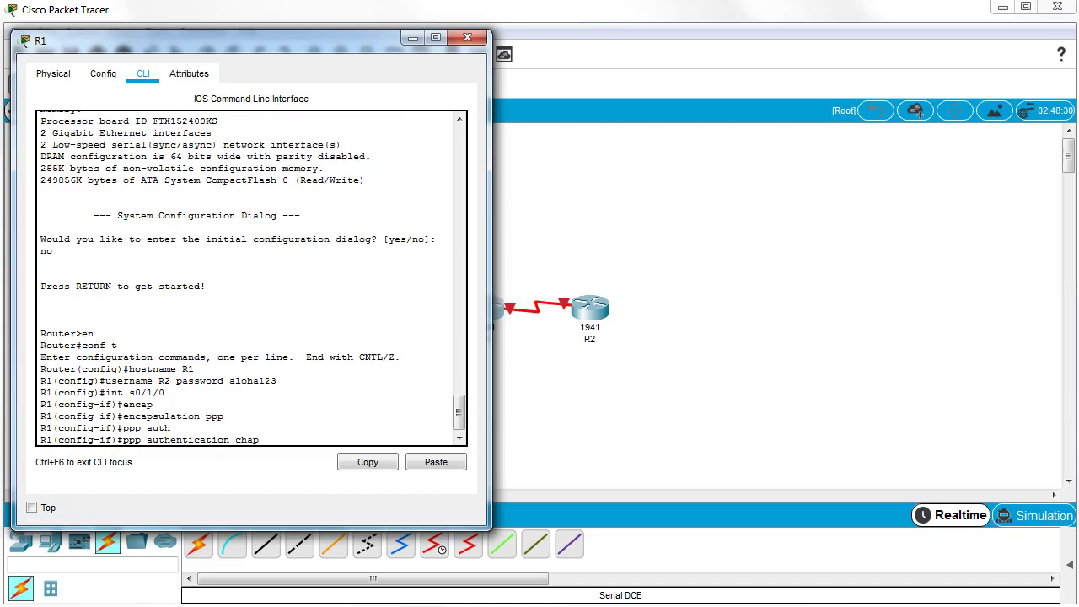
{"action": "key", "text": "Return"}
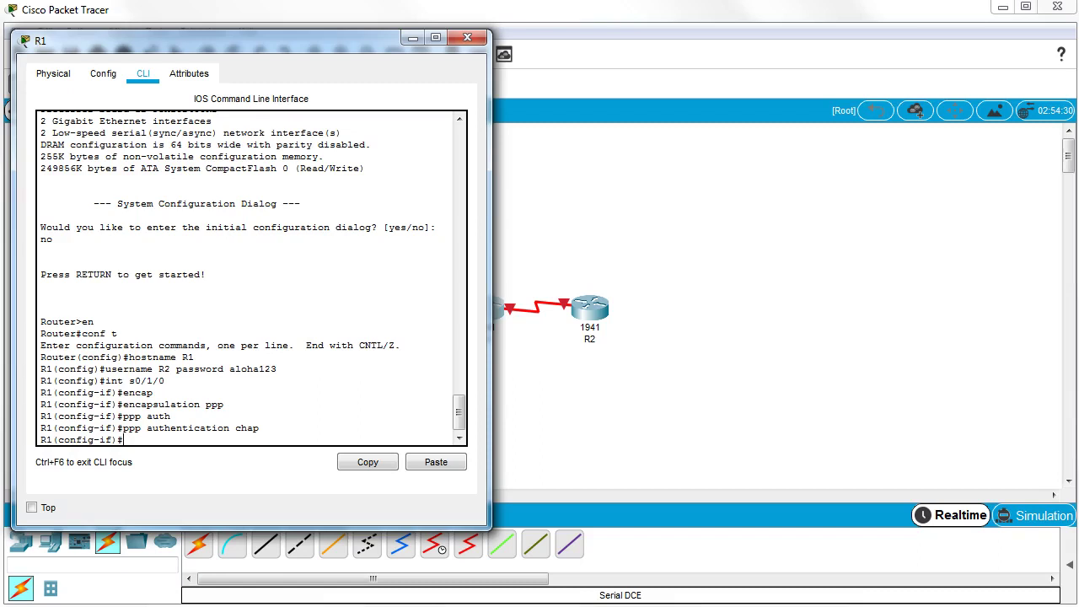
Step: Give R1's Serial0/1/0 address 192.168.0.1 255.255.255.0 and enable it with no shut
{"action": "type", "text": "ip address 192.168.0.1"}
{"action": "key", "text": "Return"}
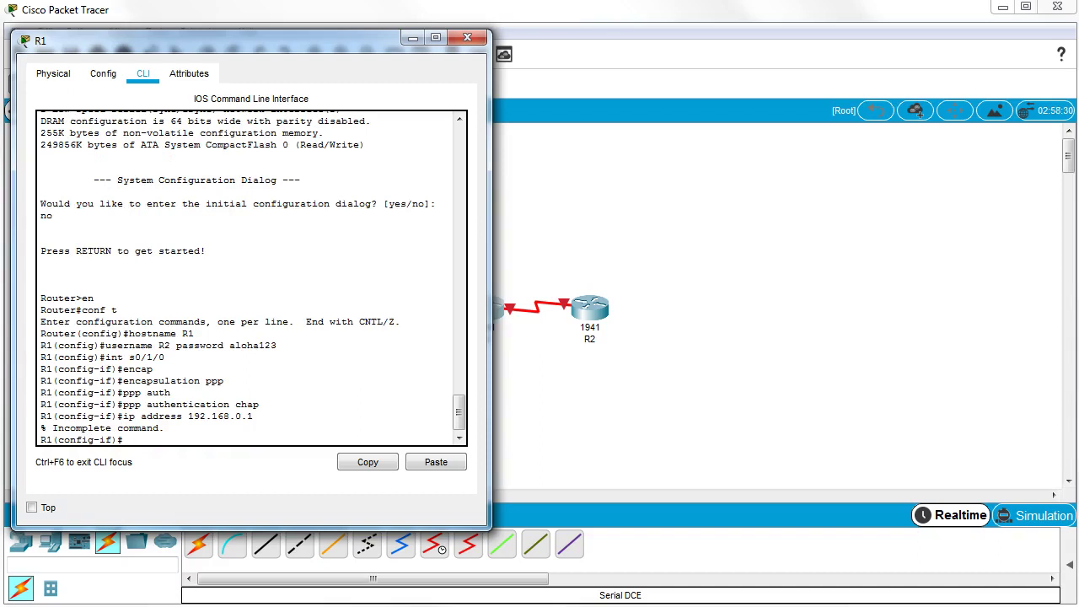
{"action": "key", "text": "Up"}
{"action": "type", "text": "255.255.255.0"}
{"action": "key", "text": "Return"}
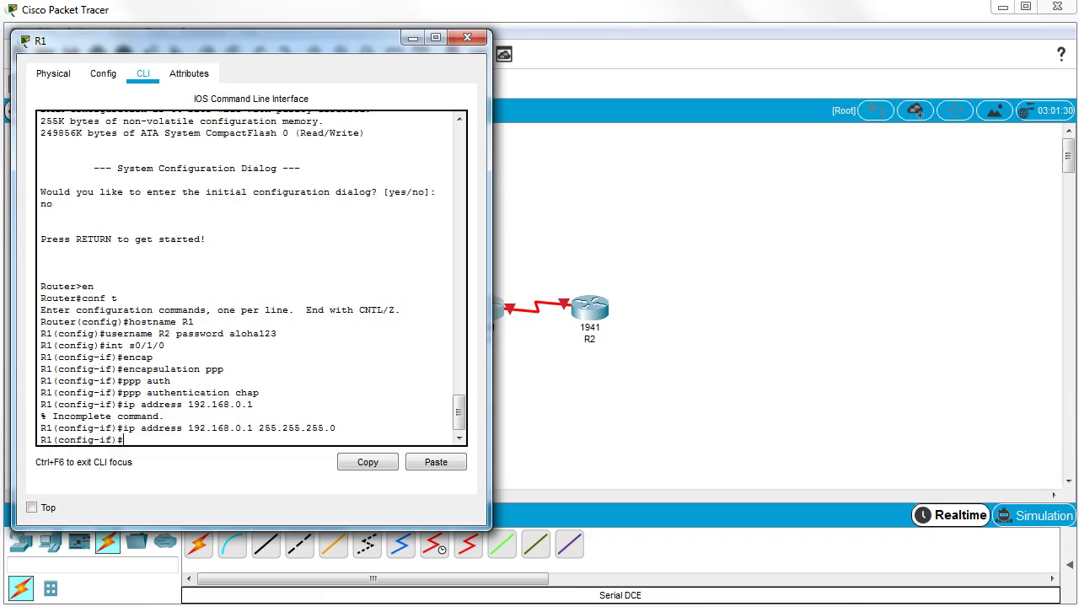
{"action": "type", "text": "no shut"}
{"action": "key", "text": "Return"}
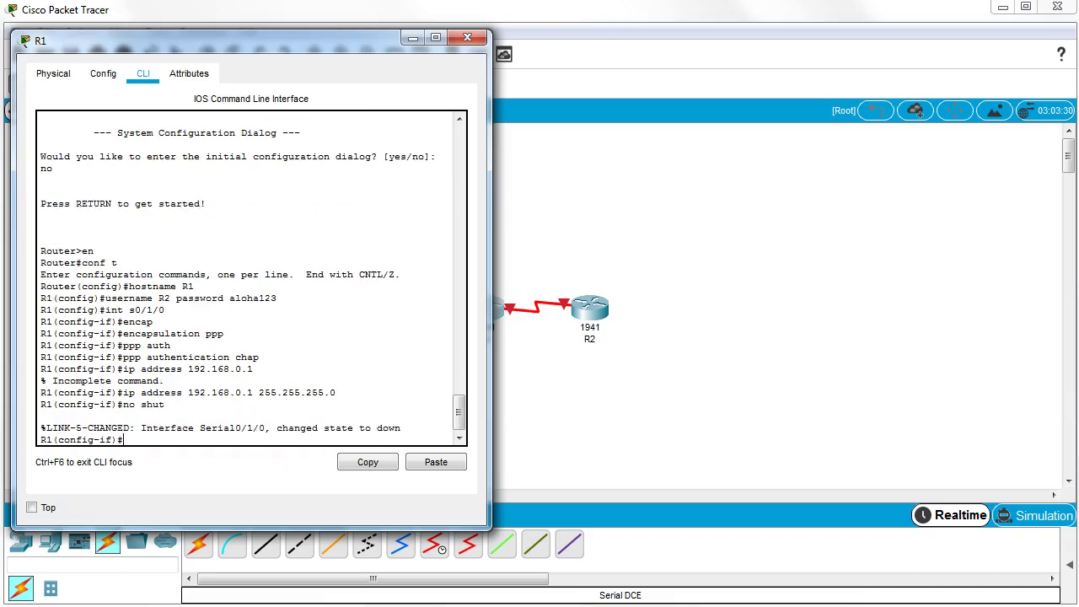
Step: Switch to R2's CLI, decline the initial configuration dialog and enter privileged mode
{"action": "left_click", "coordinate": [467, 37]}
{"action": "left_click", "coordinate": [590, 307]}
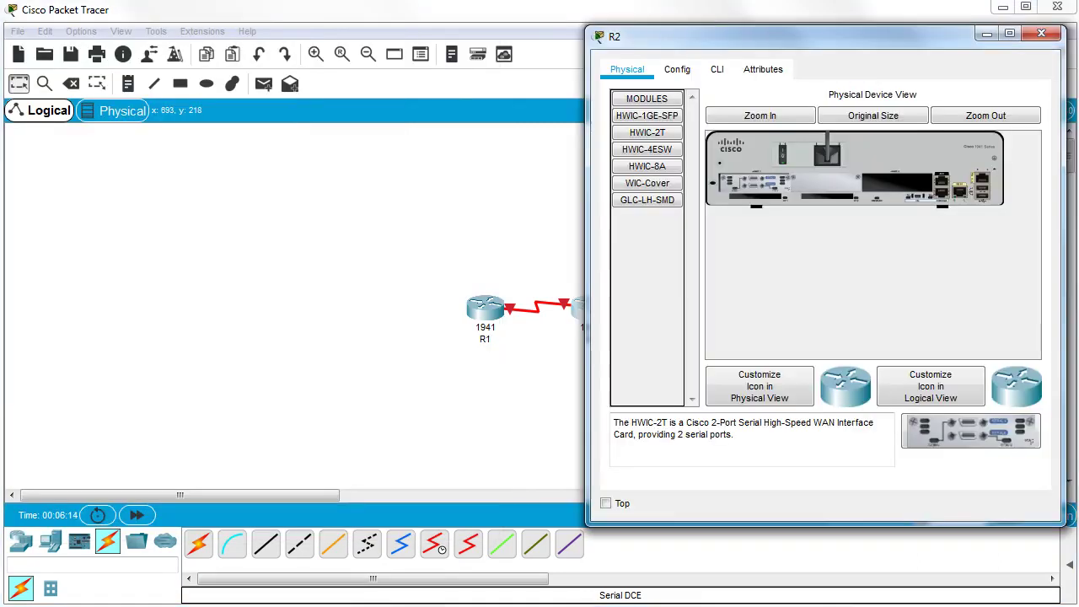
{"action": "left_click", "coordinate": [716, 70]}
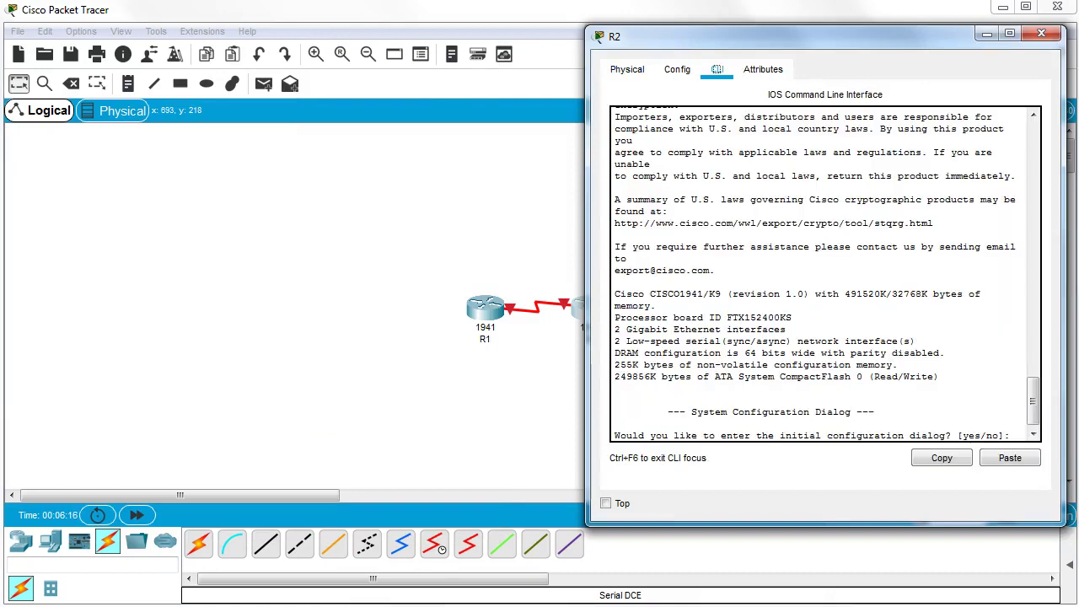
{"action": "type", "text": "no"}
{"action": "key", "text": "Return"}
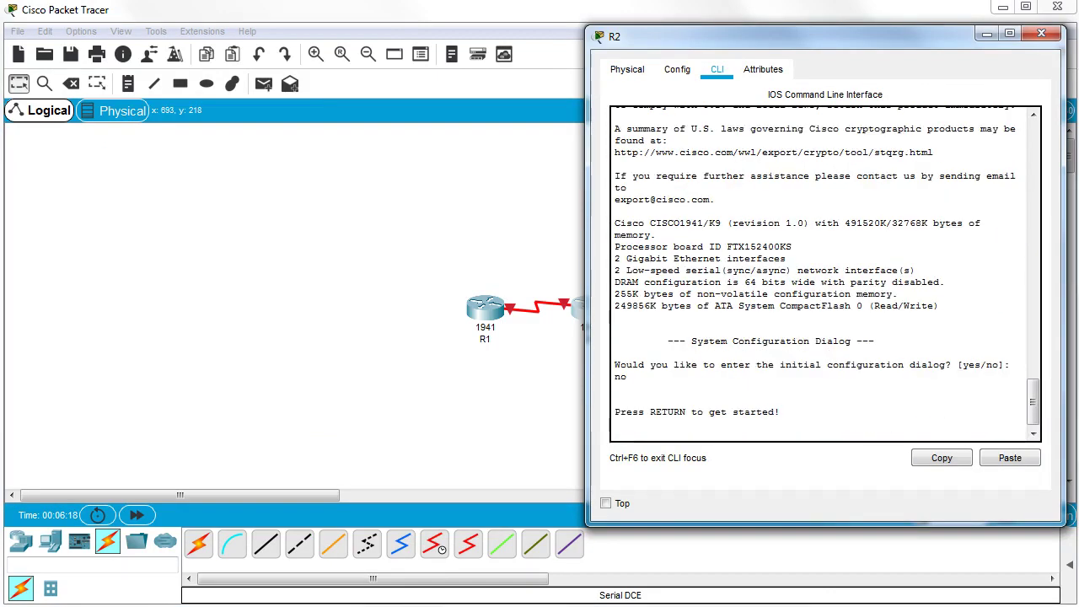
{"action": "key", "text": "Return"}
{"action": "type", "text": "en"}
{"action": "key", "text": "Return"}
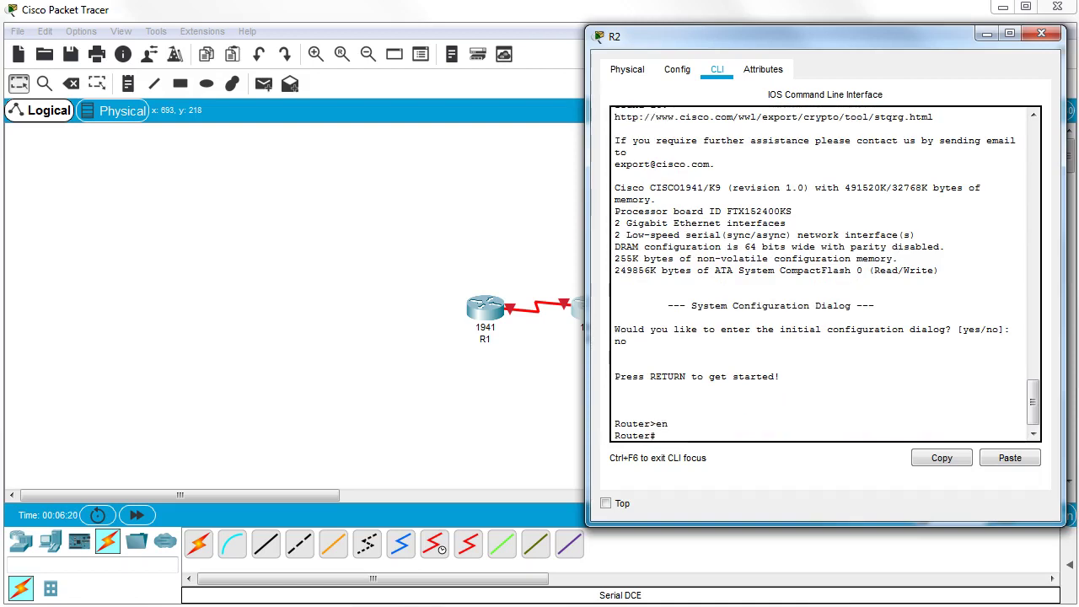
Step: Set hostname R2 and add local user R1 with the shared CHAP password
{"action": "type", "text": "conf t"}
{"action": "key", "text": "Return"}
{"action": "type", "text": "hostnam"}
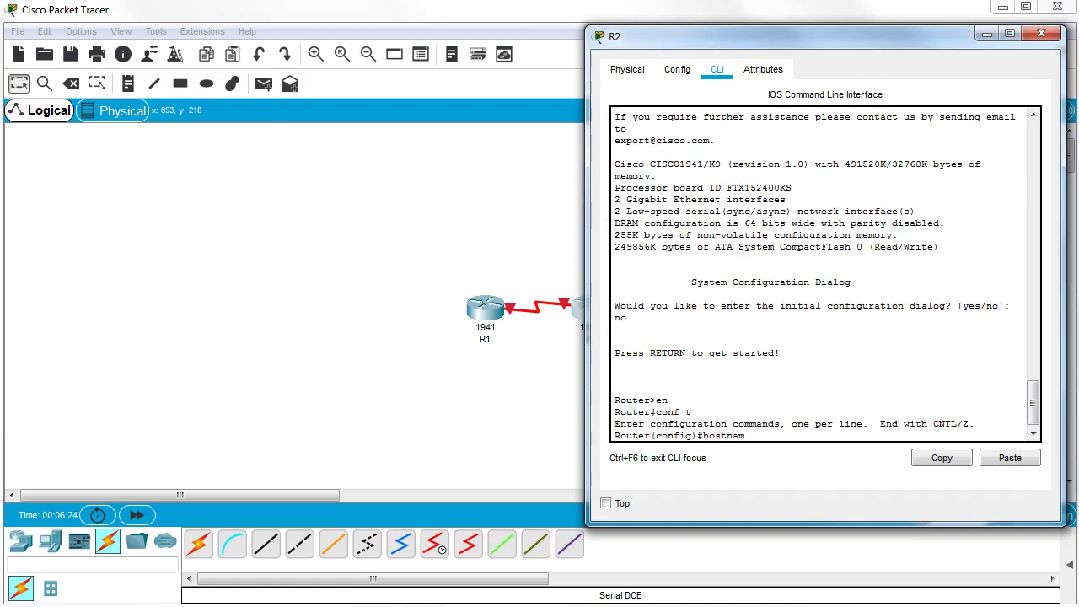
{"action": "type", "text": "e R2"}
{"action": "key", "text": "Return"}
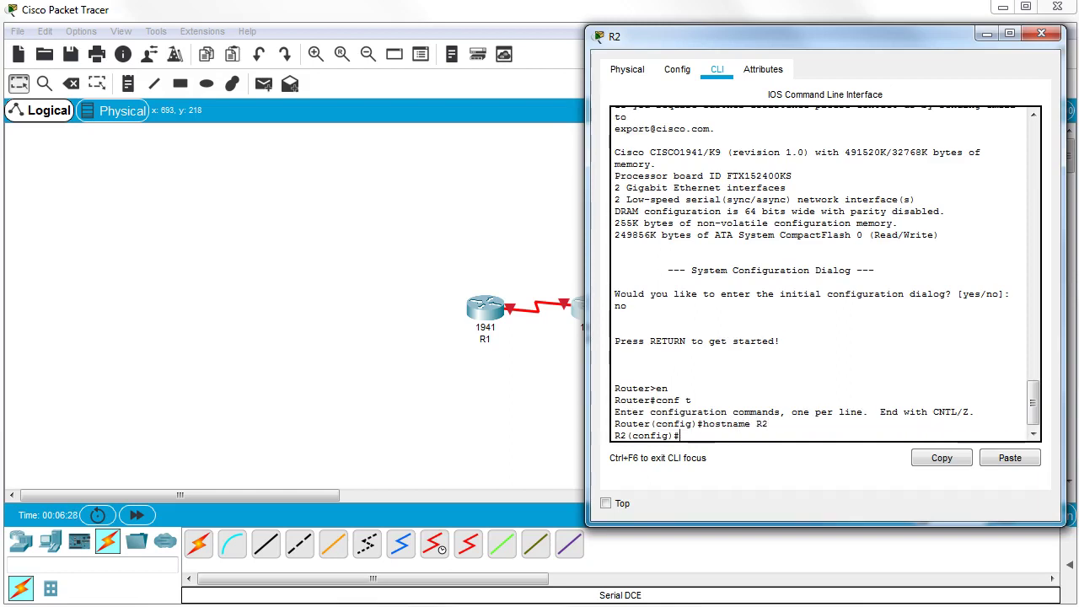
{"action": "type", "text": "username R1 password aloha123"}
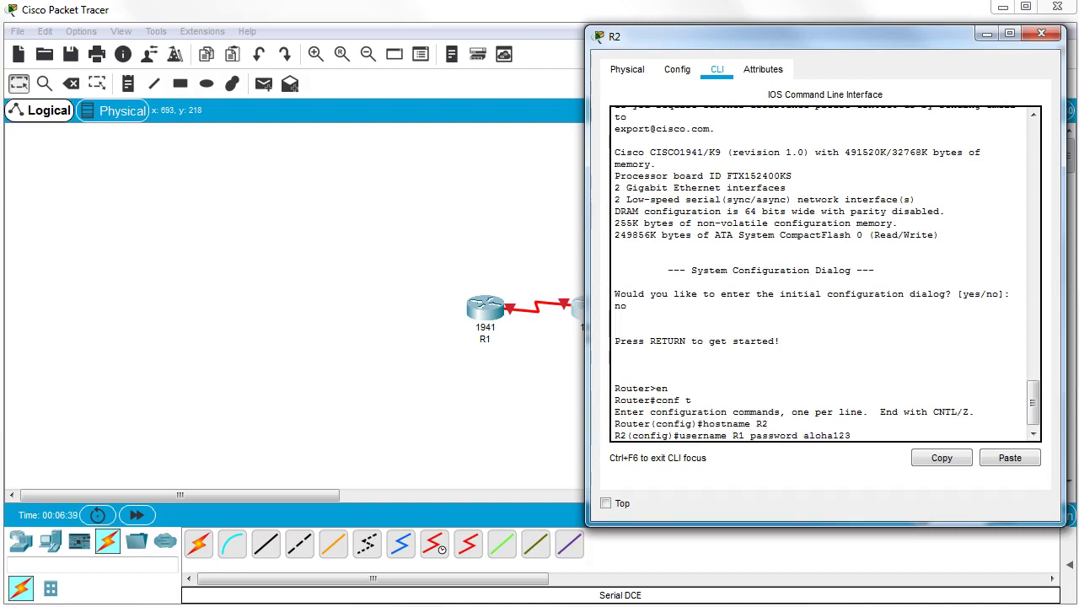
{"action": "key", "text": "Return"}
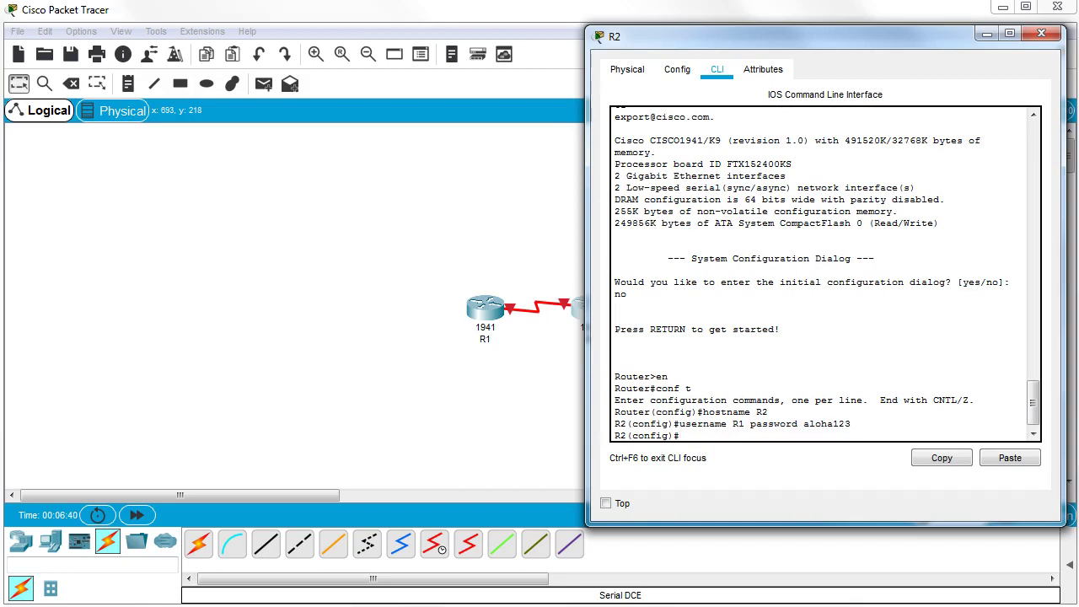
{"action": "type", "text": "int s0/1/0"}
Step: Give R2's Serial0/1/0 PPP encapsulation, CHAP authentication and address 192.168.0.2 255.255.255.0
{"action": "key", "text": "Return"}
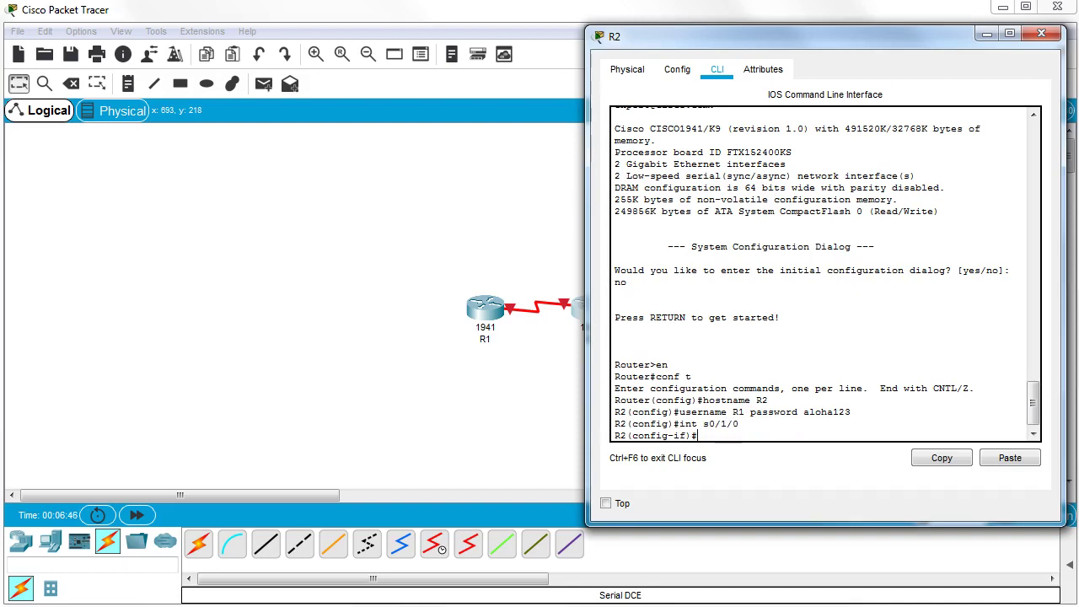
{"action": "type", "text": "enca"}
{"action": "key", "text": "Tab"}
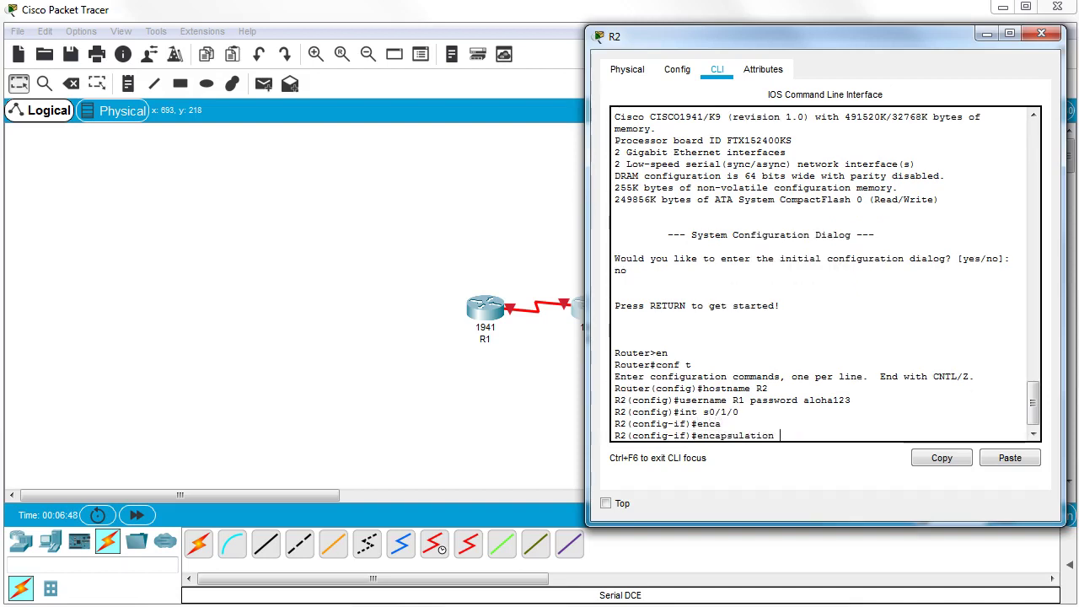
{"action": "type", "text": "ppp"}
{"action": "key", "text": "Return"}
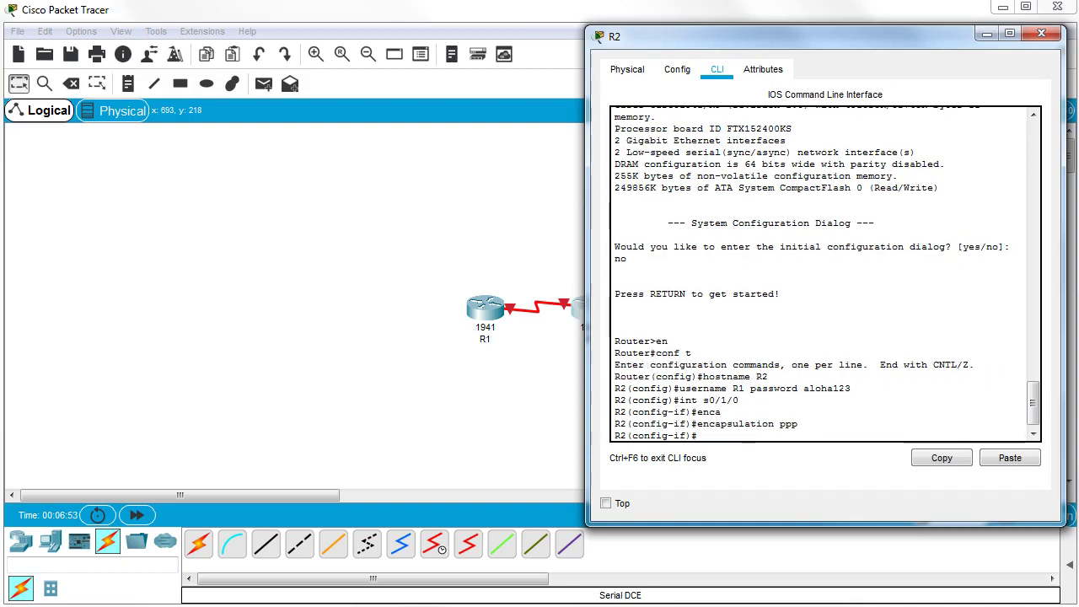
{"action": "type", "text": "ppp auth"}
{"action": "key", "text": "Tab"}
{"action": "type", "text": "chap"}
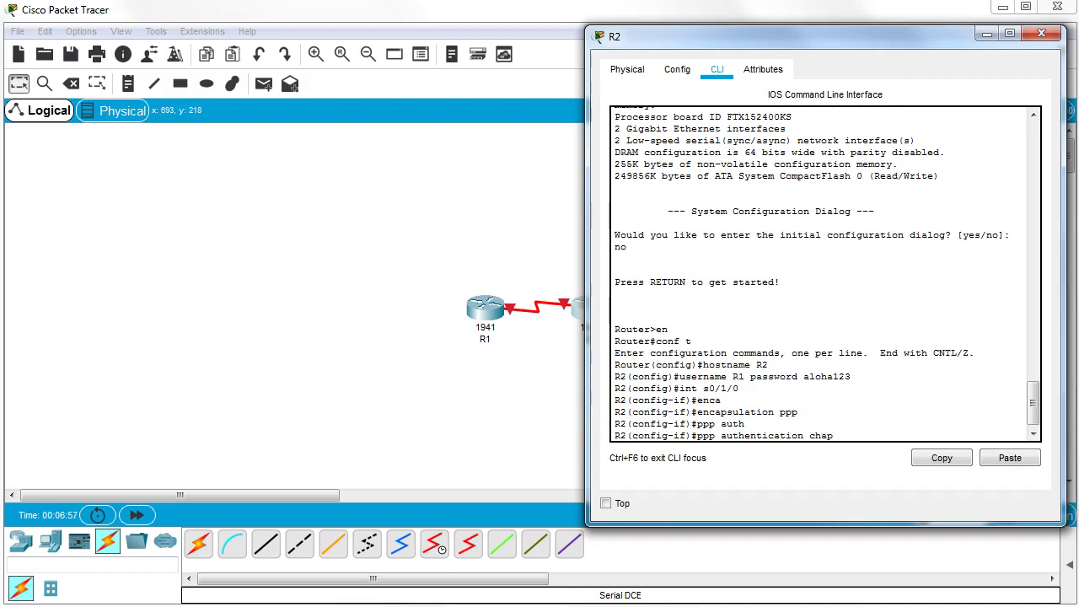
{"action": "key", "text": "Return"}
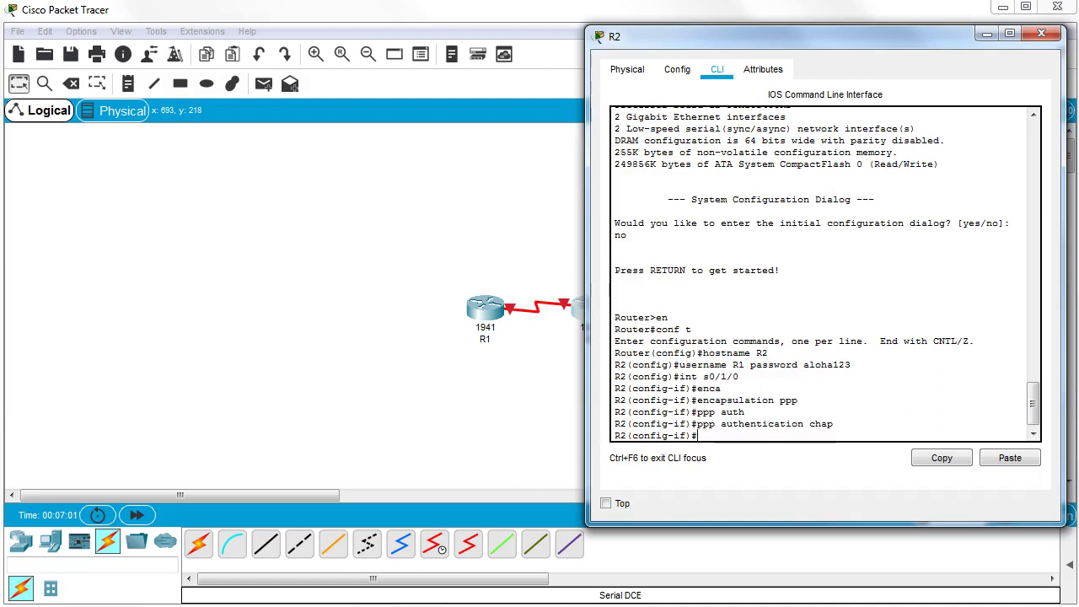
{"action": "type", "text": "ip ad"}
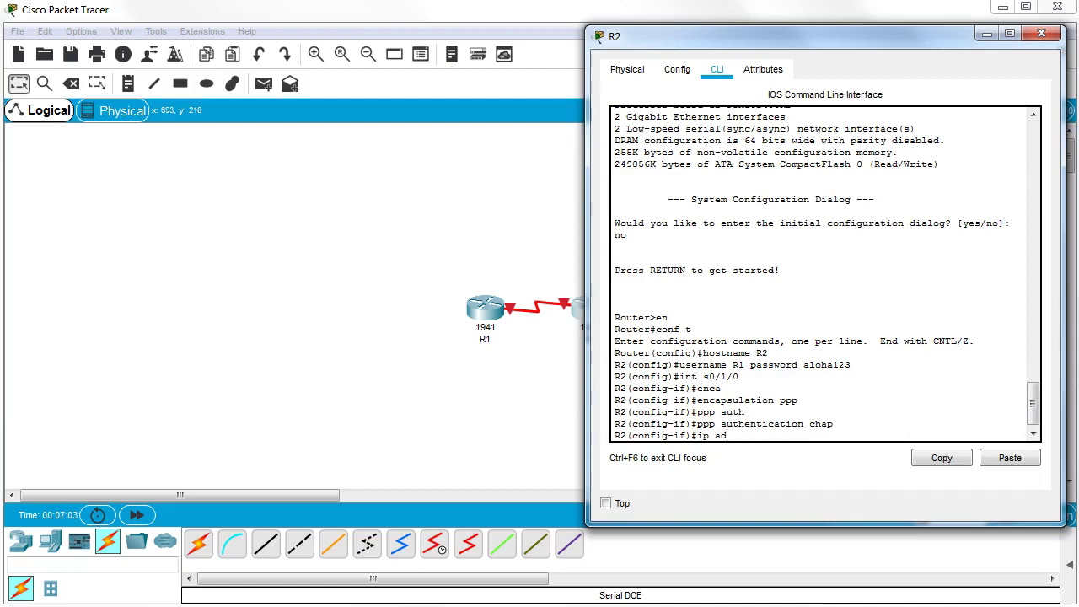
{"action": "type", "text": "dress 192.168.0."}
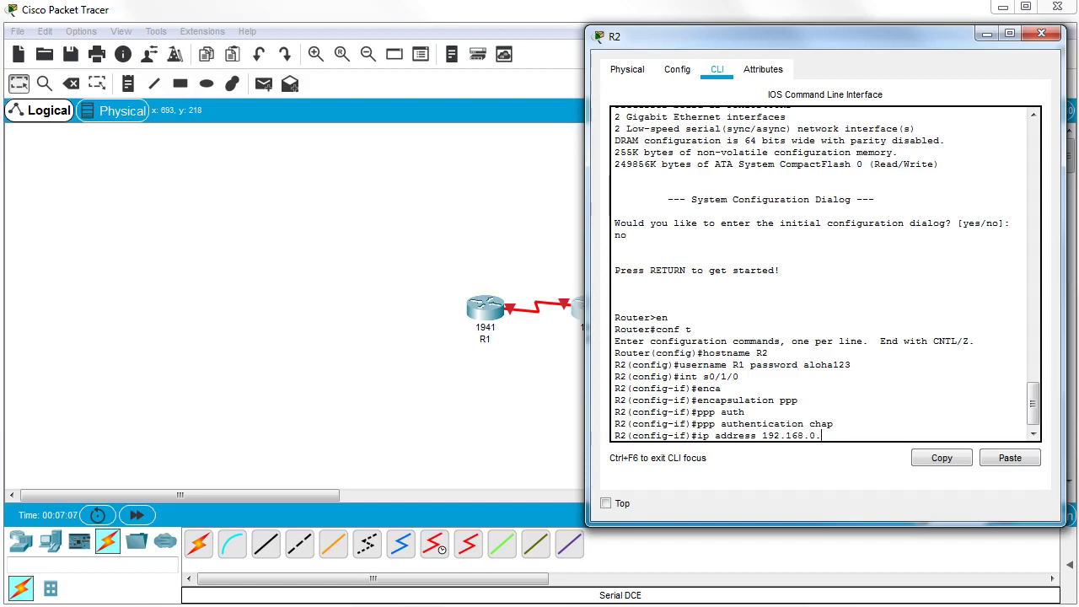
{"action": "type", "text": "2 255.255.255.0"}
{"action": "key", "text": "Return"}
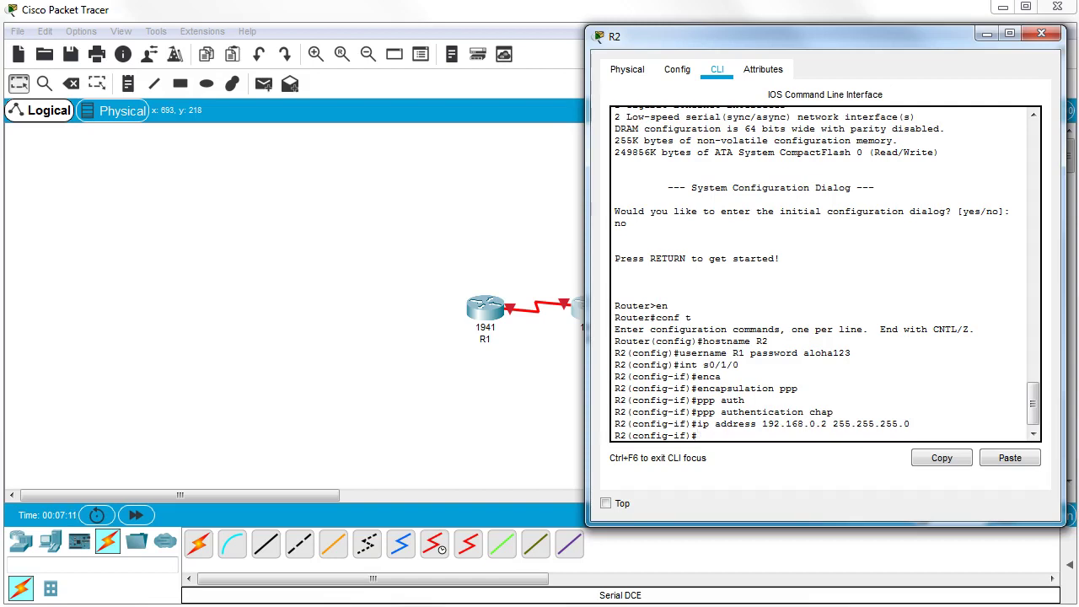
Step: Enable R2's serial interface, exit configuration, and ping 192.168.0.1 with 5/5 success
{"action": "type", "text": "no shut"}
{"action": "key", "text": "Return"}
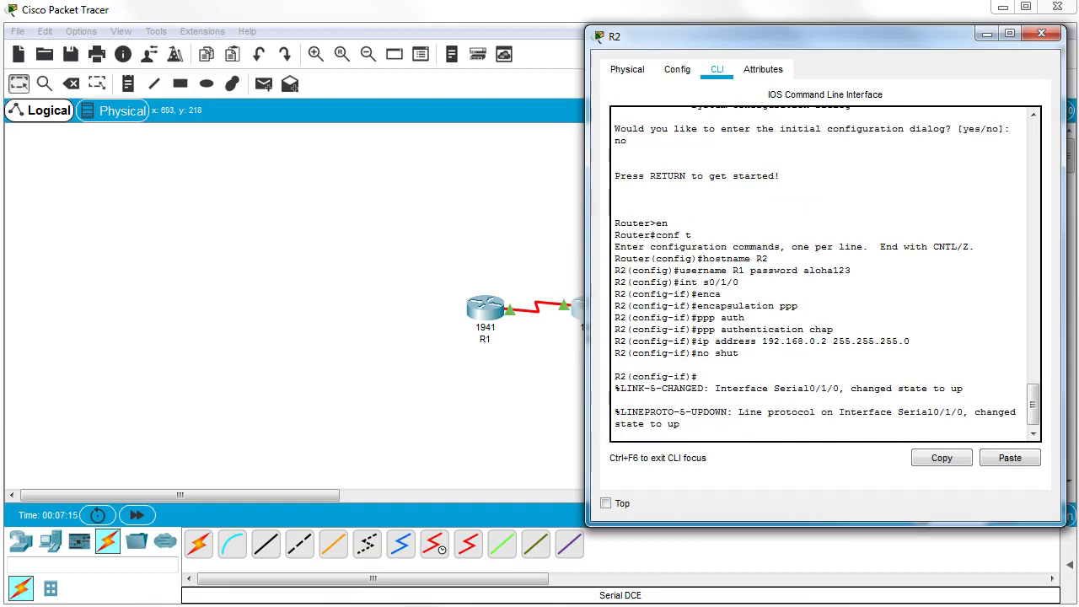
{"action": "key", "text": "Return"}
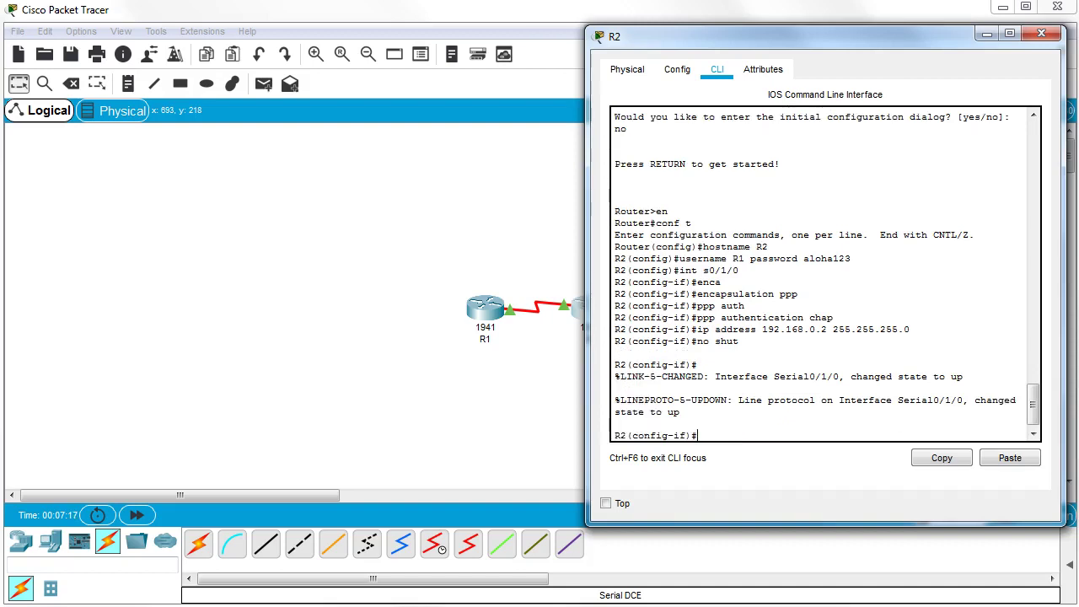
{"action": "type", "text": "end"}
{"action": "key", "text": "Return"}
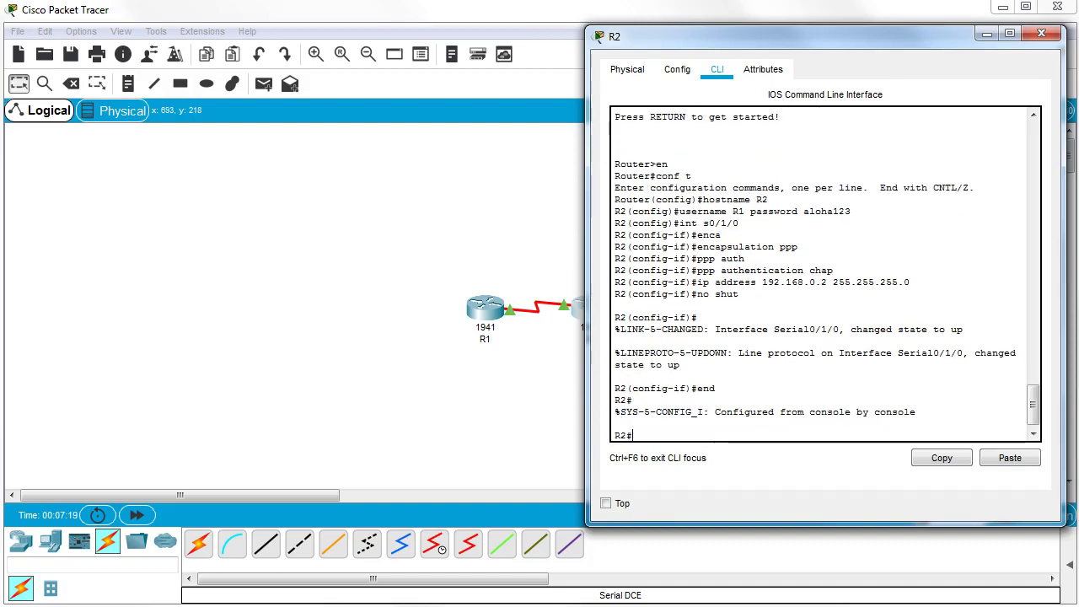
{"action": "type", "text": "ping 1"}
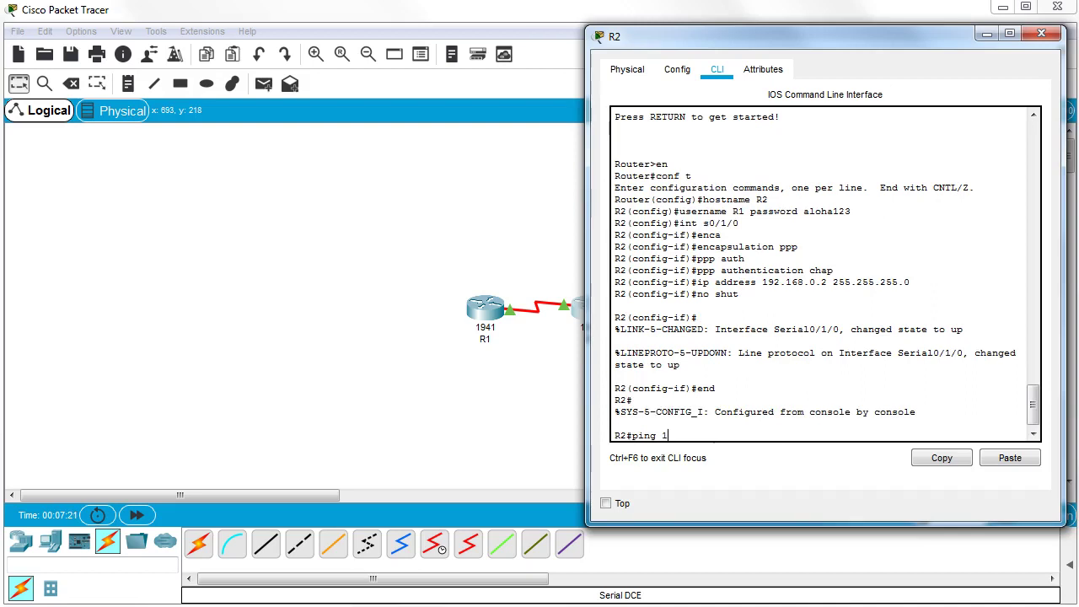
{"action": "type", "text": "92.168.0.1"}
{"action": "key", "text": "Return"}
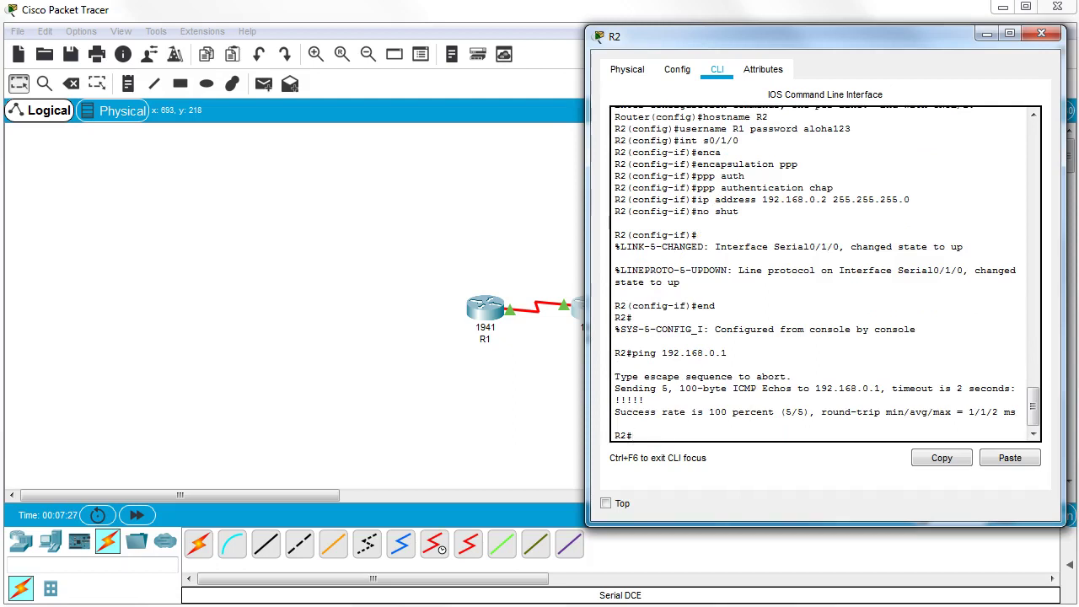
Step: Run show int s0/1/0 on R2 and highlight the Encapsulation PPP line
{"action": "type", "text": "show int s0/1/0"}
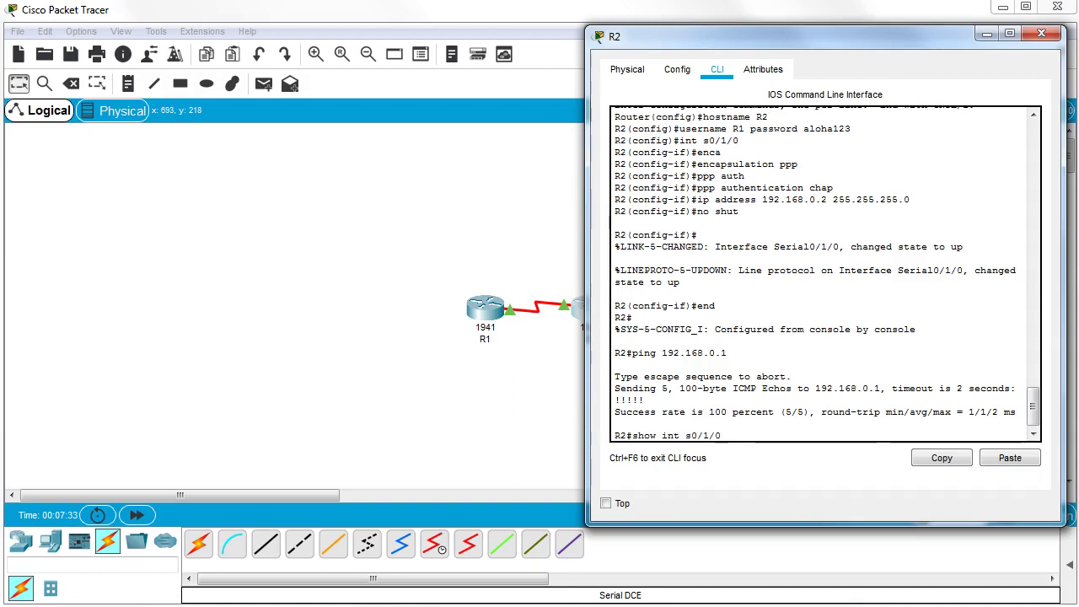
{"action": "key", "text": "Return"}
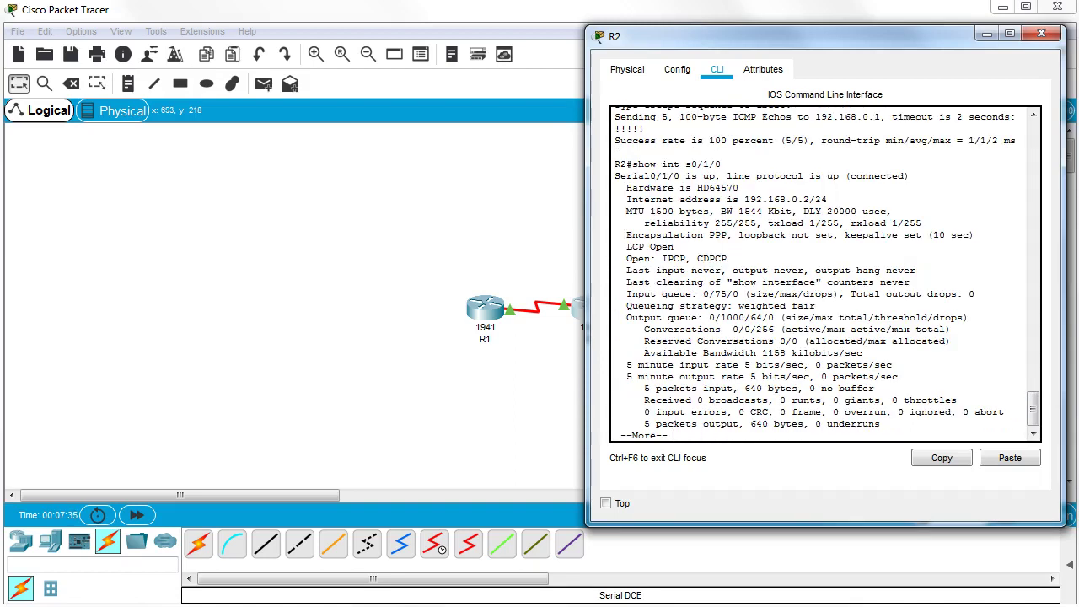
{"action": "left_click_drag", "start_coordinate": [626, 235], "coordinate": [727, 236]}
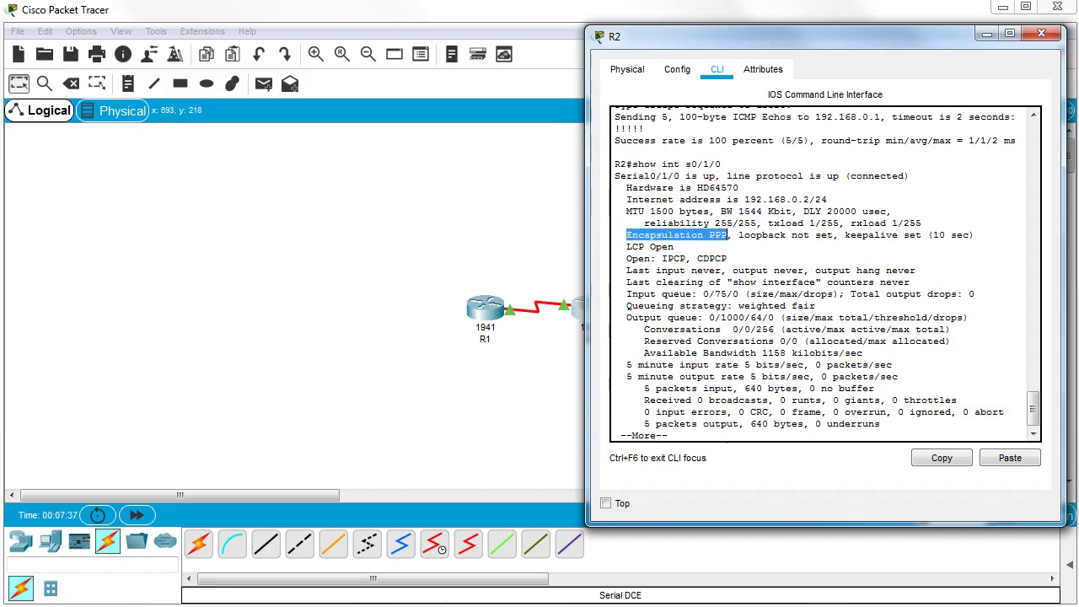
{"action": "left_click", "coordinate": [756, 270]}
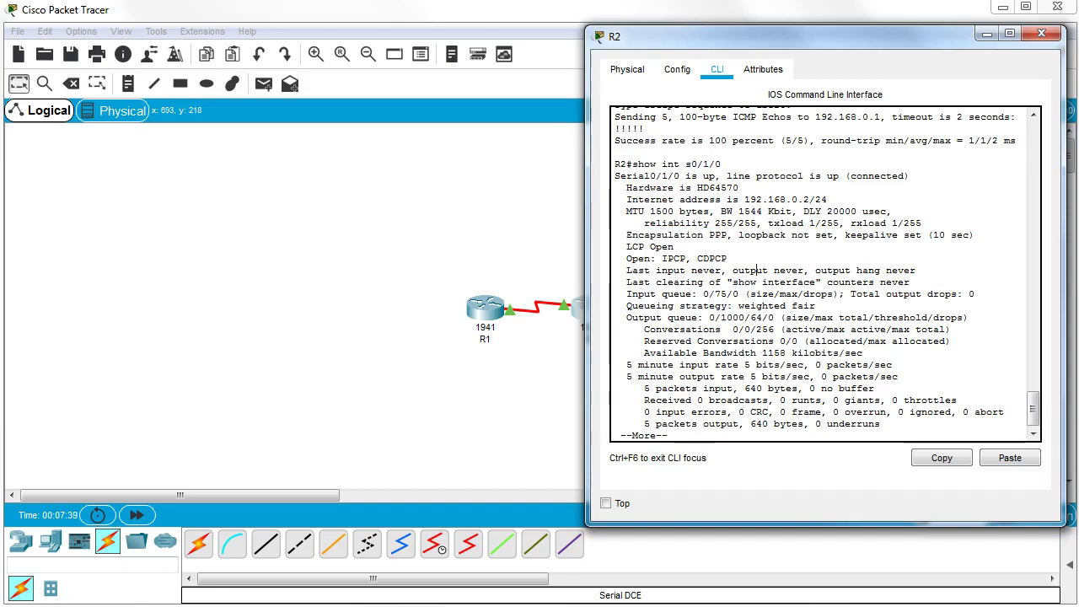